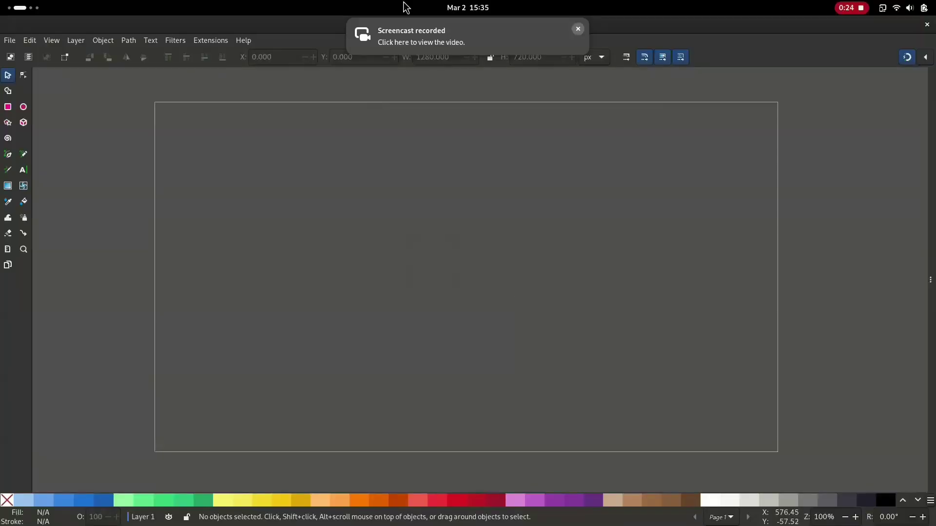
# Import bg.jpg into the document as an embedded image
pyautogui.click(10, 40)
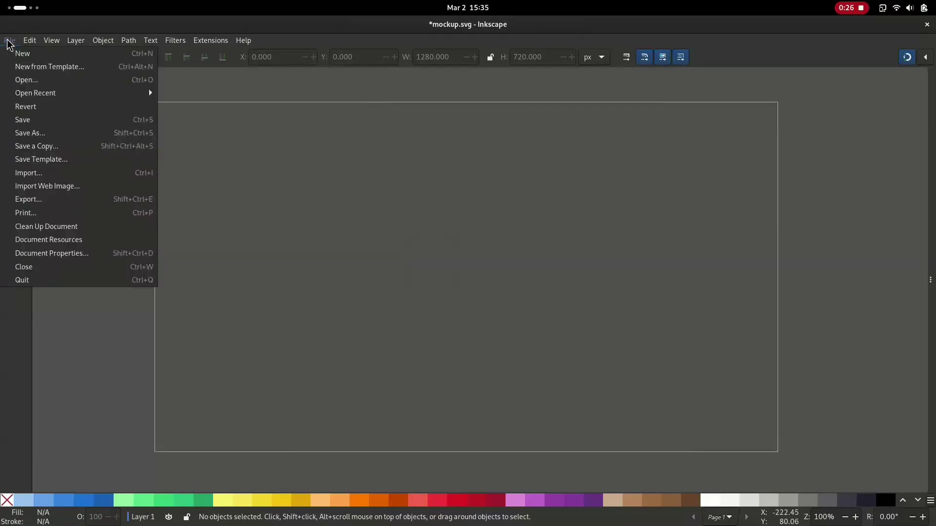
pyautogui.click(26, 173)
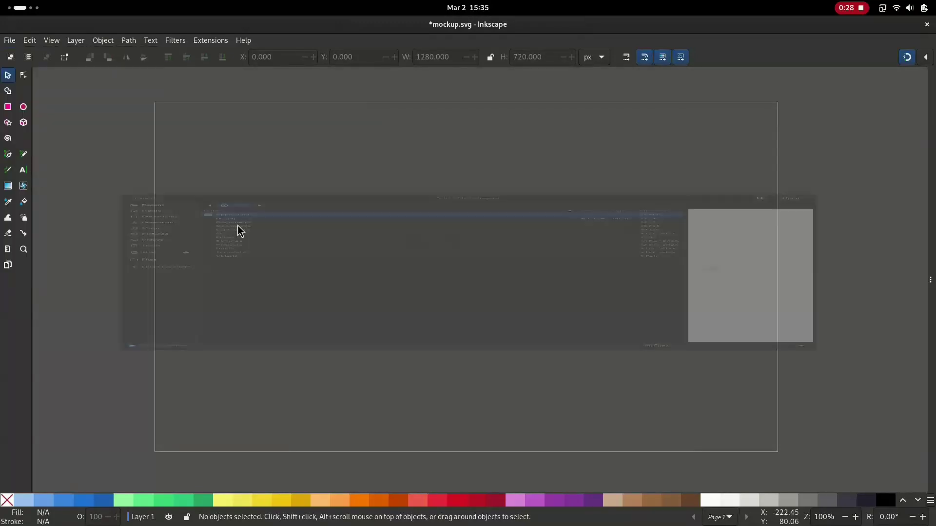
pyautogui.click(225, 100)
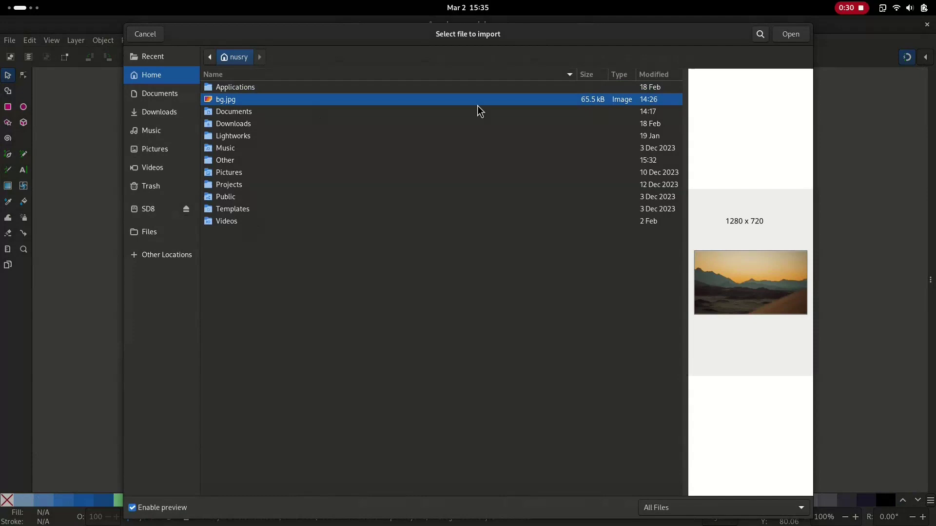
pyautogui.click(792, 34)
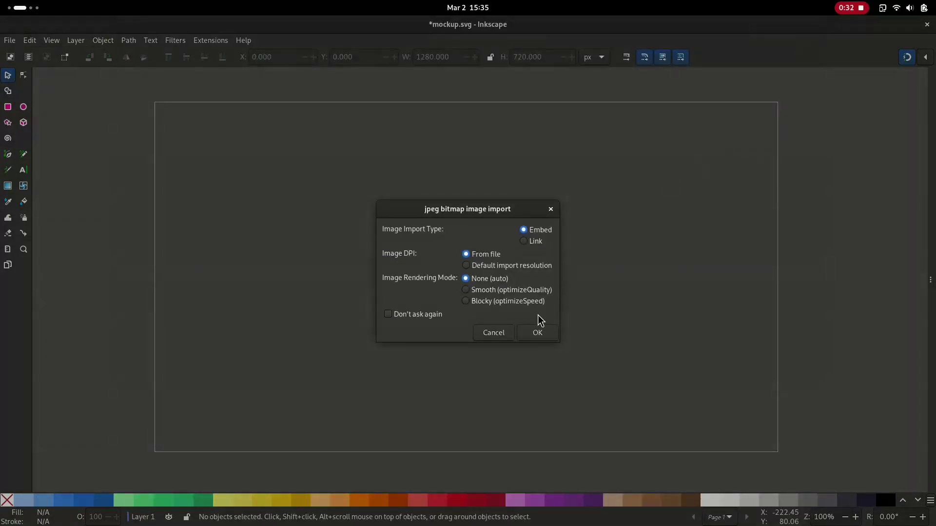
pyautogui.click(534, 332)
# Snap the desert photo onto the page corner and recentre the view on it
pyautogui.moveTo(352, 237); pyautogui.dragTo(327, 229)
pyautogui.hotkey('ctrl', 'Right')
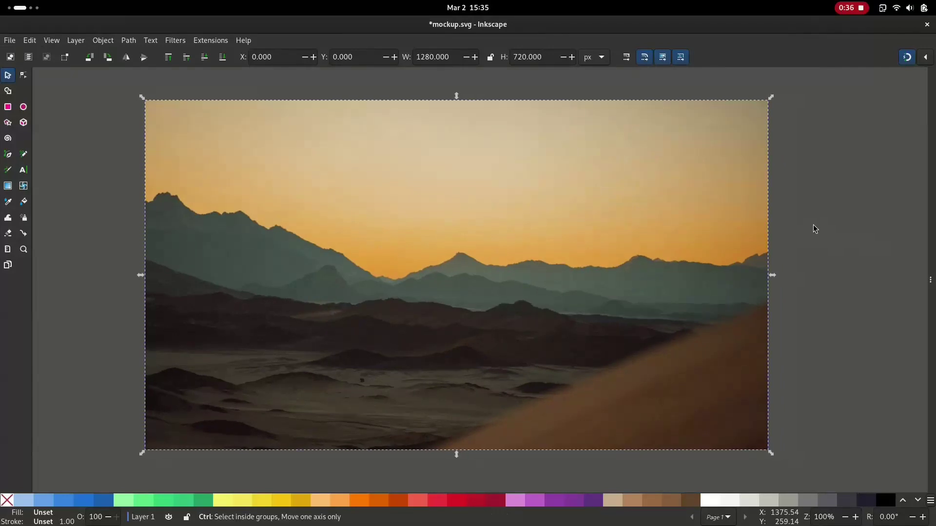
pyautogui.keyDown('ctrl'); pyautogui.scroll(-1, 814, 229); pyautogui.keyUp('ctrl')
pyautogui.moveTo(815, 226); pyautogui.dragTo(646, 245)
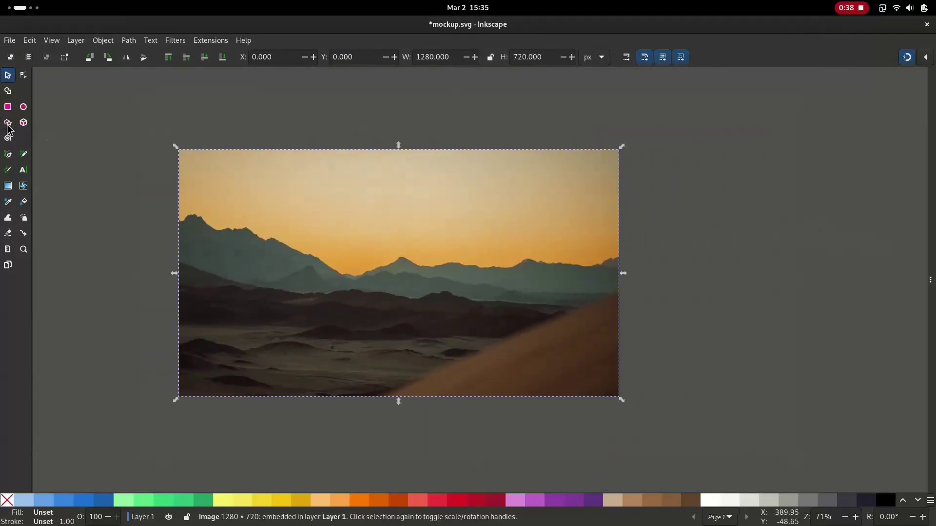
# Create a text line over the mountains repeating DESERT RAIN three times
pyautogui.click(22, 171)
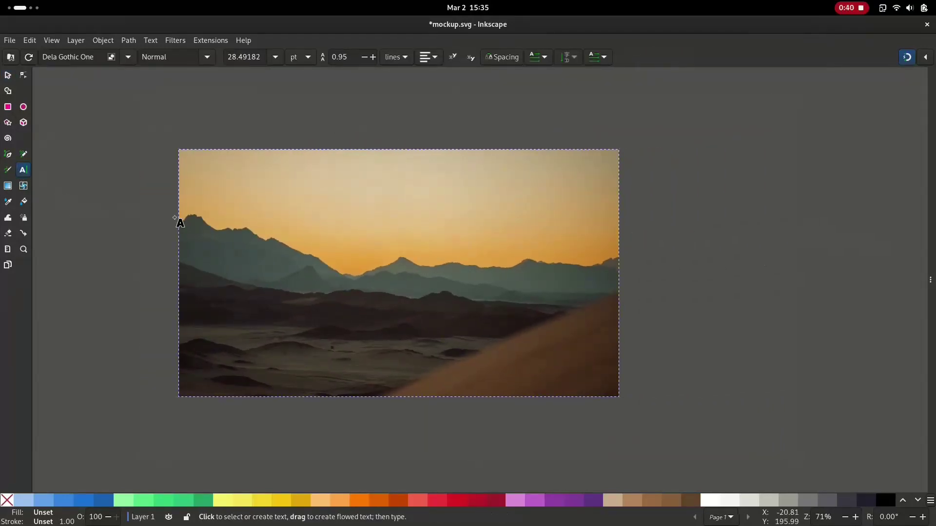
pyautogui.click(293, 252)
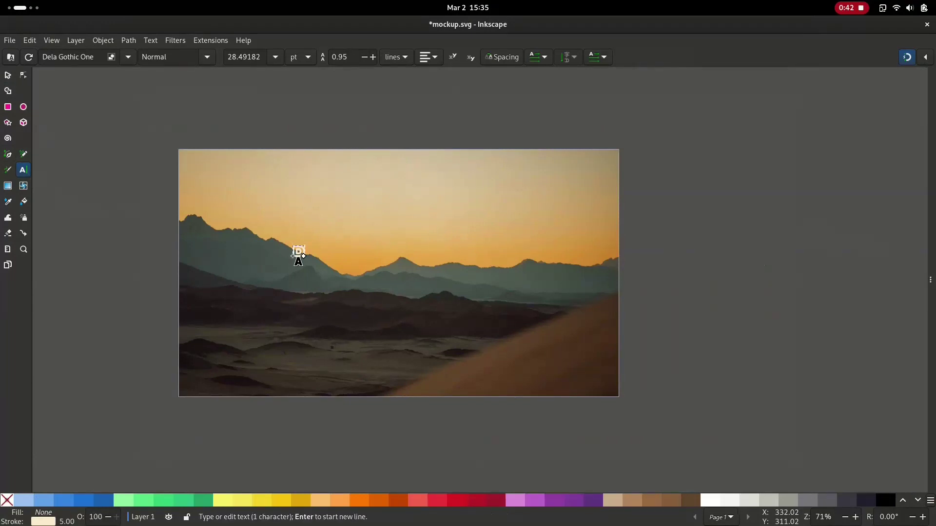
pyautogui.write('ESER')
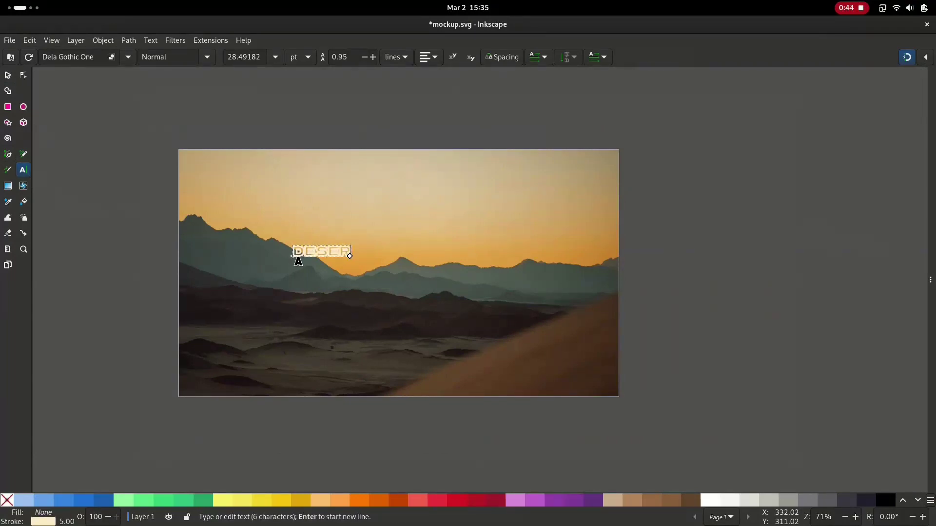
pyautogui.write('T IA')
pyautogui.write('IN!')
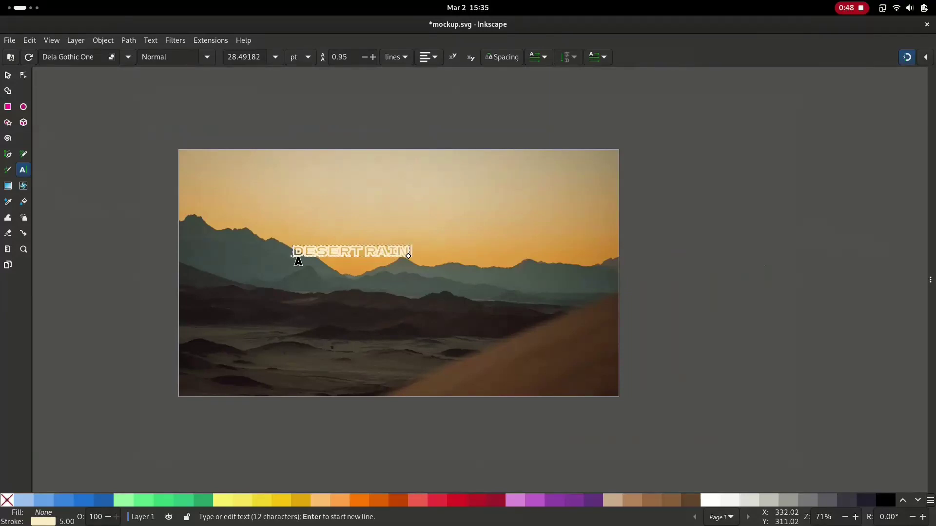
pyautogui.hotkey('ctrl', 'a')
pyautogui.hotkey('ctrl', 'c')
pyautogui.hotkey('ctrl', 'v')
pyautogui.hotkey('ctrl', 'v')
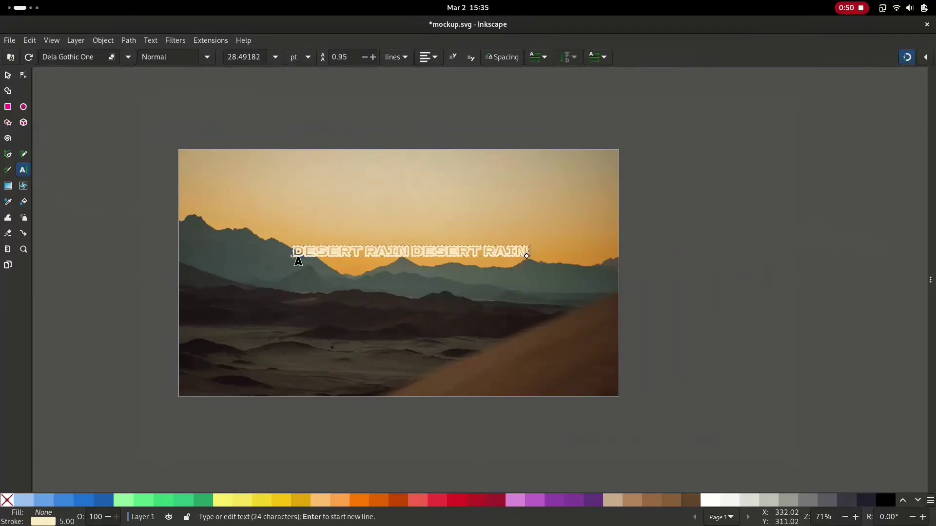
pyautogui.hotkey('ctrl', 'v')
pyautogui.press('Escape')
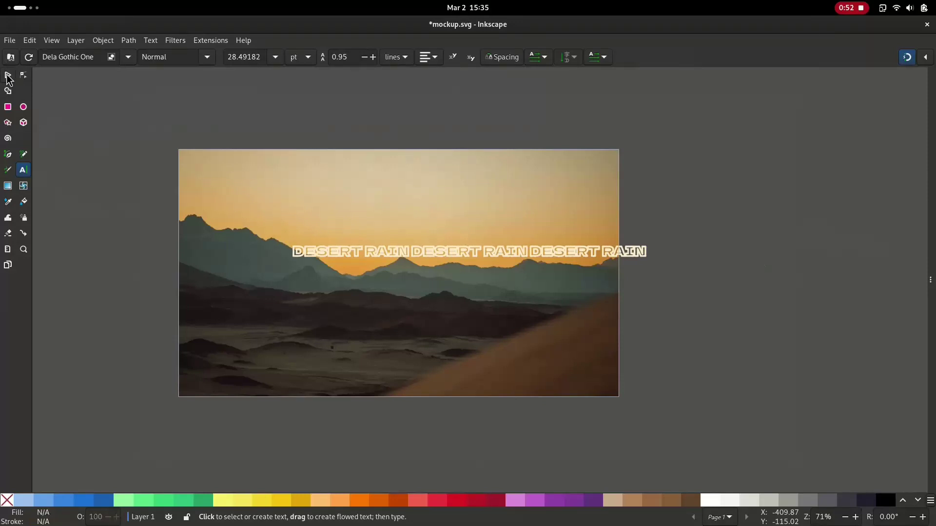
pyautogui.click(7, 77)
# Give the DESERT RAIN text a flat cream fill and no stroke
pyautogui.click(393, 269)
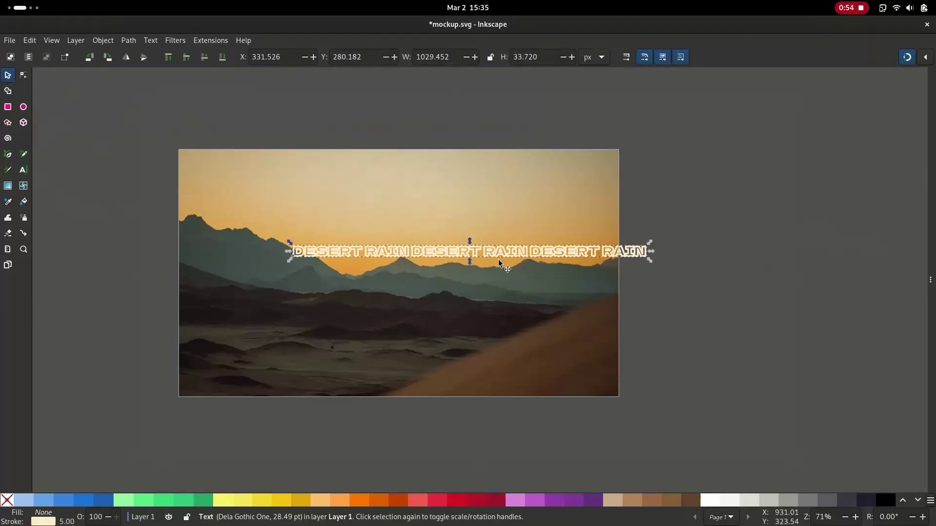
pyautogui.click(931, 279)
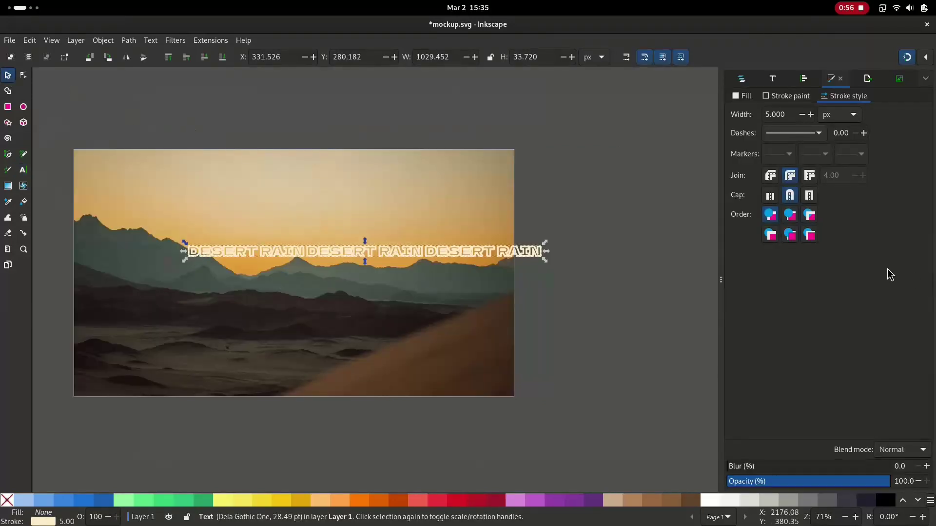
pyautogui.click(745, 97)
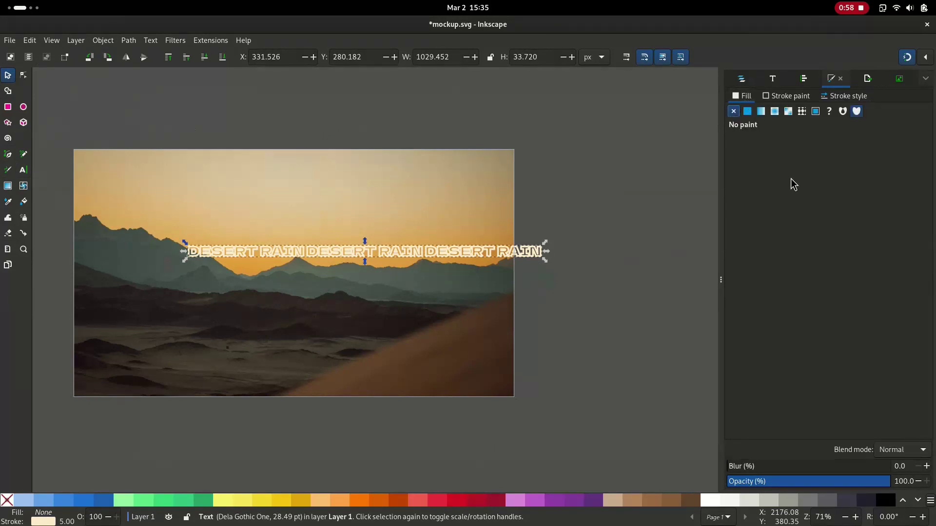
pyautogui.click(747, 112)
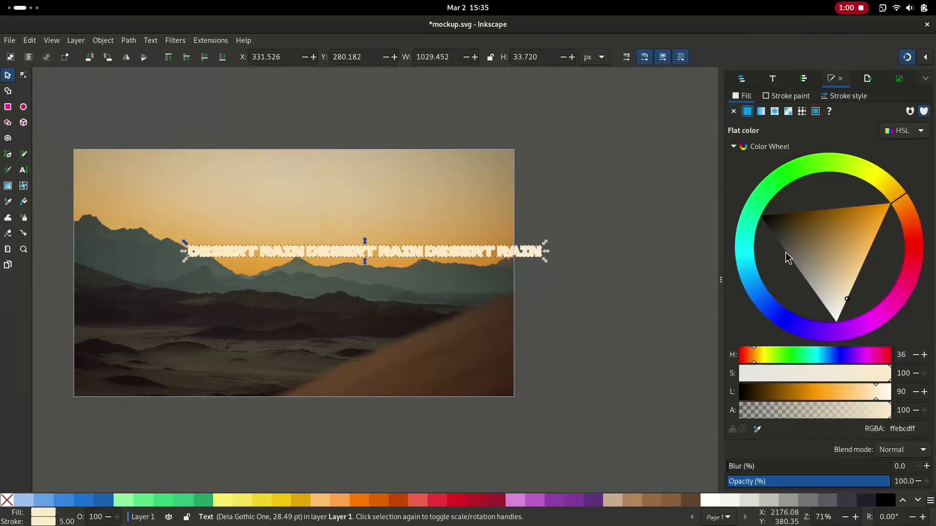
pyautogui.click(781, 101)
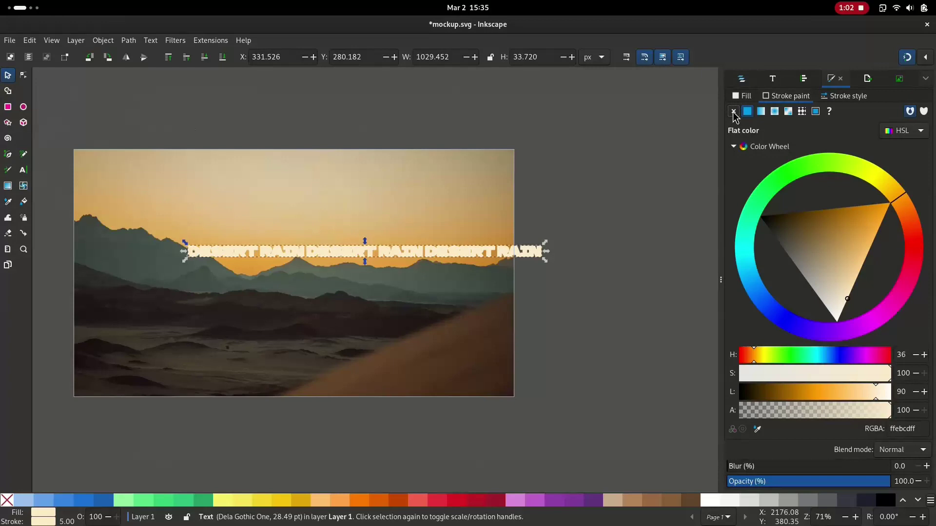
pyautogui.click(733, 112)
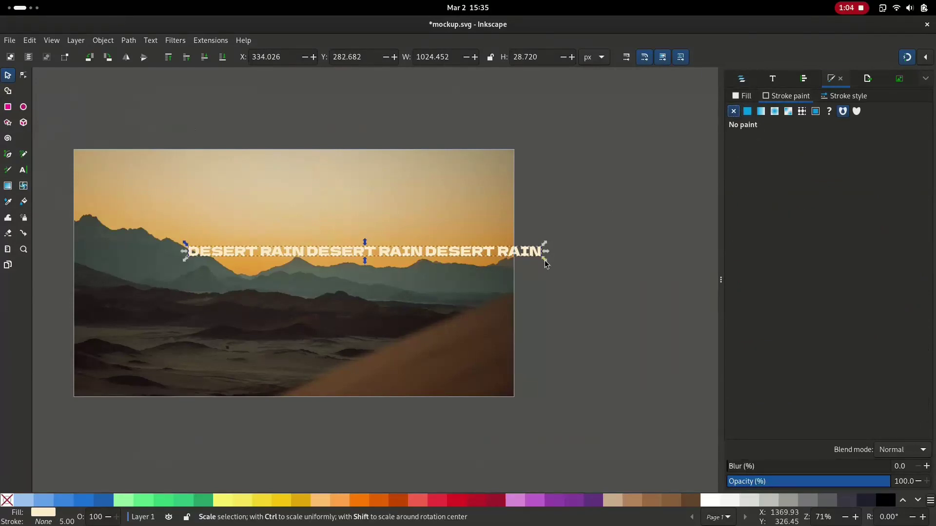
# Scale the cream text line to roughly three times the photo's width
pyautogui.moveTo(544, 263)
pyautogui.mouseDown()
pyautogui.moveTo(764, 393)
pyautogui.moveTo(695, 270)
pyautogui.mouseUp()
pyautogui.hscroll(-5, 224, 348)
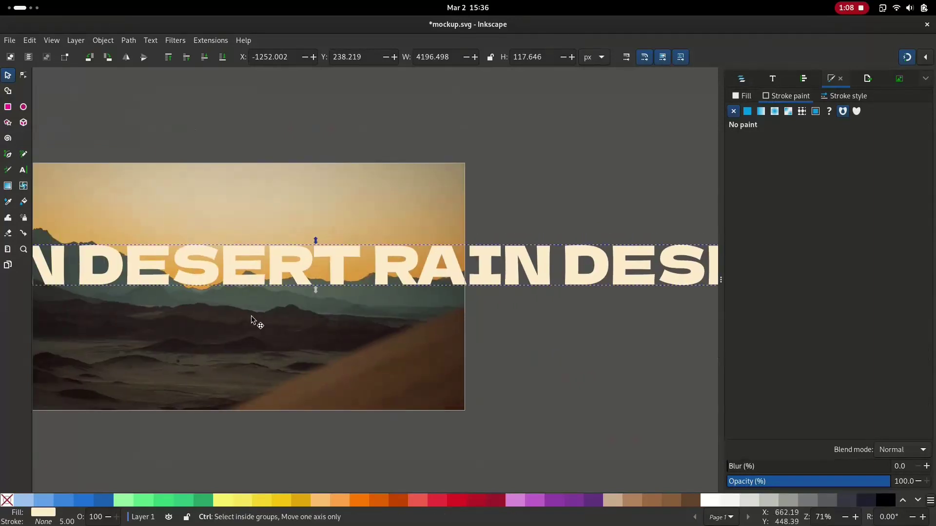
pyautogui.scroll(-3, 254, 318)
pyautogui.hscroll(-2, 303, 329)
pyautogui.scroll(1, 377, 293)
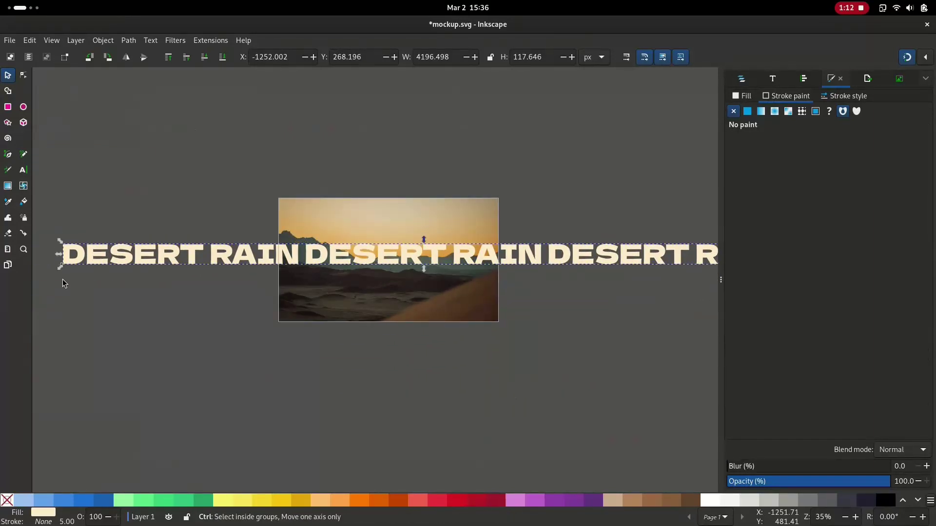
pyautogui.moveTo(64, 271); pyautogui.dragTo(86, 268)
pyautogui.click(388, 269)
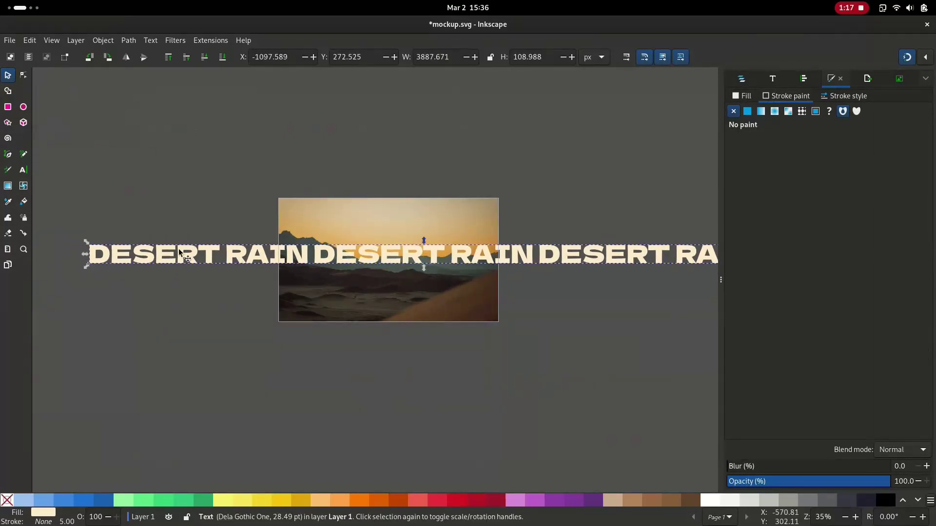
pyautogui.click(410, 258)
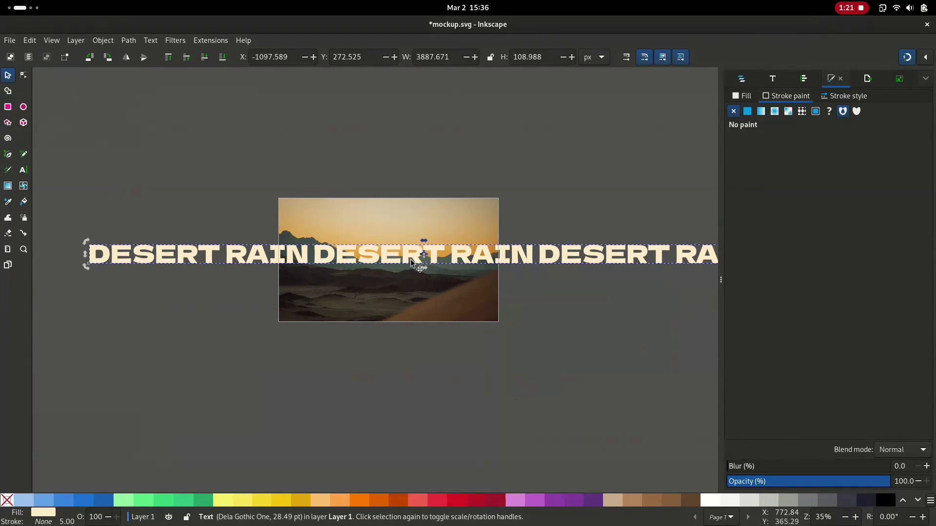
# Place the copied line below the original as a cream outline with no fill
pyautogui.moveTo(416, 256); pyautogui.dragTo(415, 296)
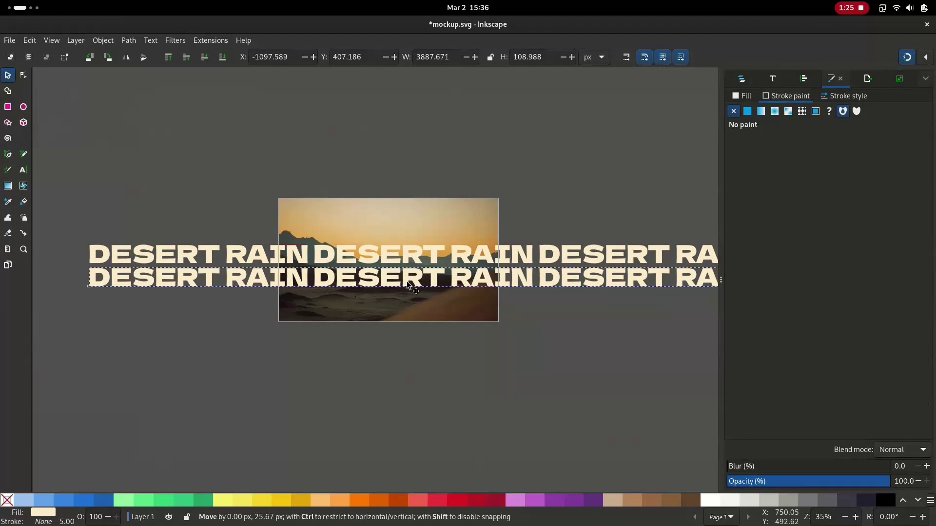
pyautogui.click(744, 100)
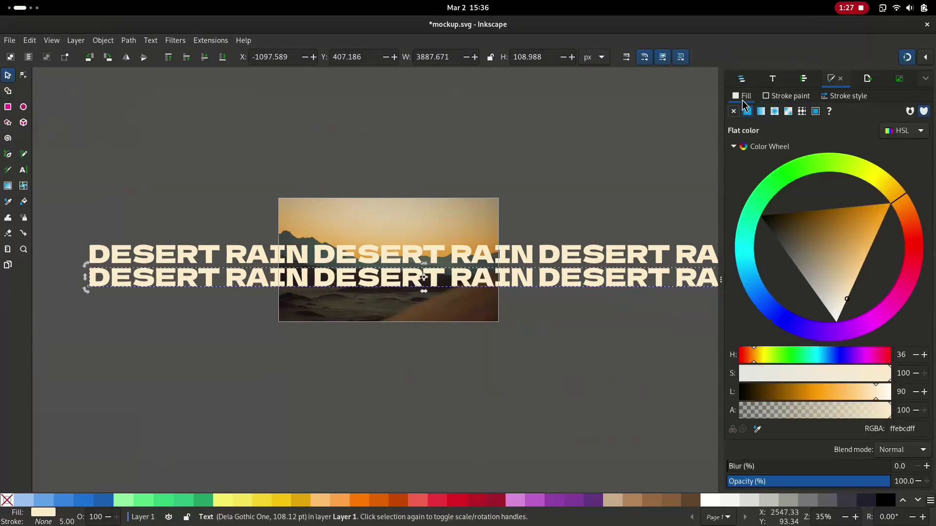
pyautogui.click(733, 112)
pyautogui.click(789, 96)
pyautogui.click(746, 111)
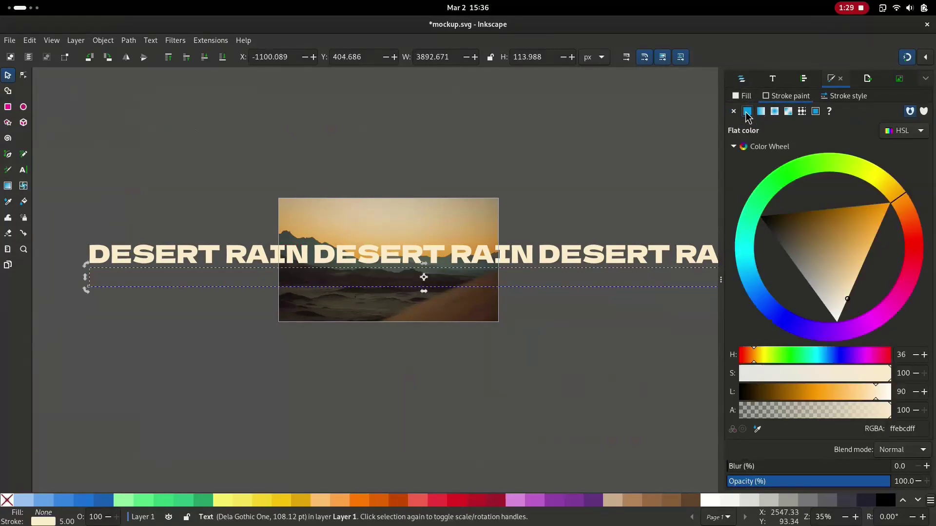
pyautogui.click(839, 100)
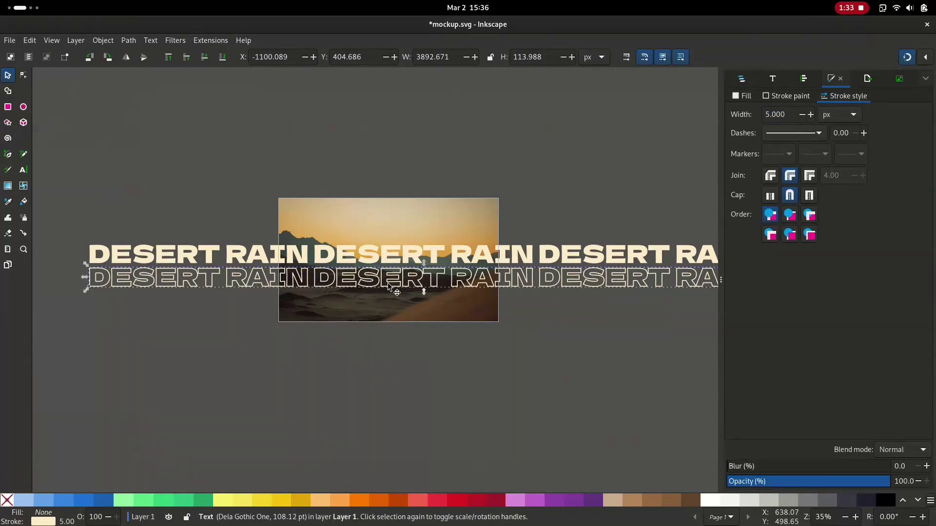
# Duplicate the outlined row above the solid row, then select all three rows
pyautogui.hotkey('ctrl', 'd')
pyautogui.moveTo(395, 291); pyautogui.dragTo(388, 239)
pyautogui.click(378, 387)
pyautogui.hscroll(1, 375, 386)
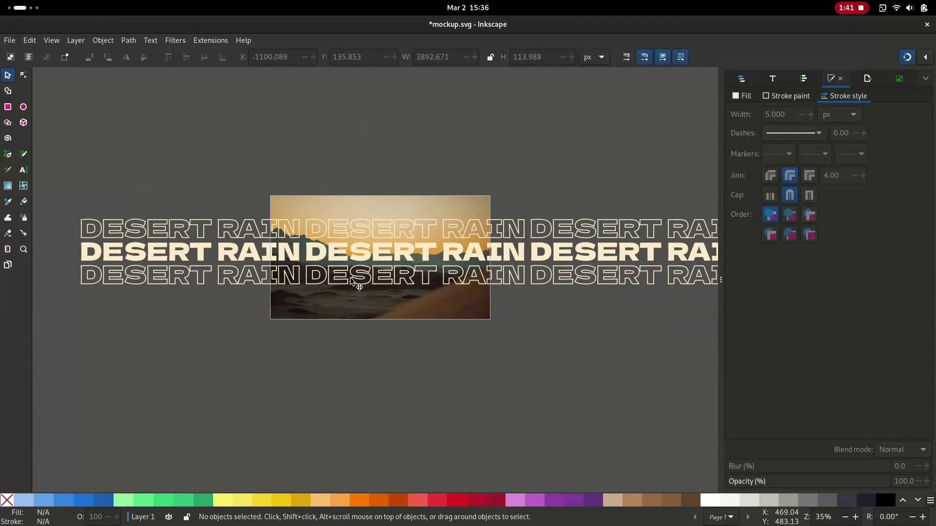
pyautogui.click(208, 276)
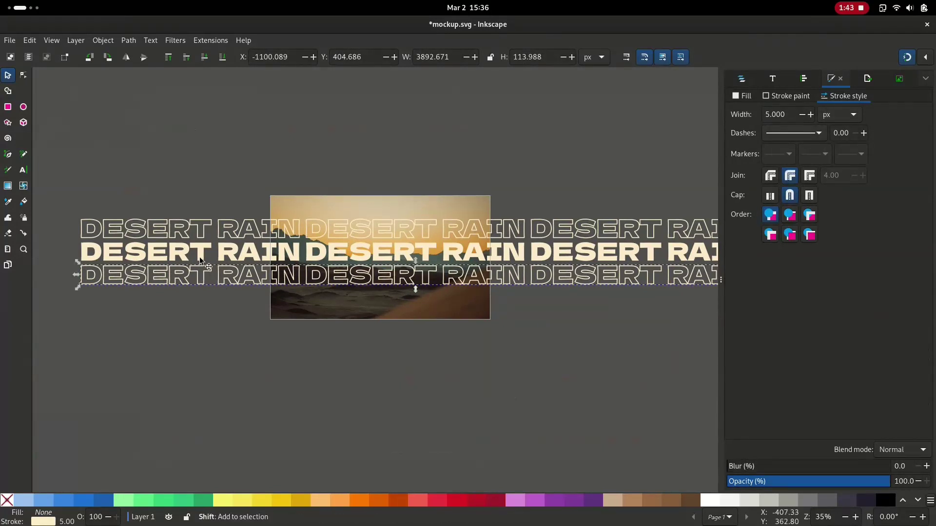
pyautogui.click(199, 258)
pyautogui.click(198, 256)
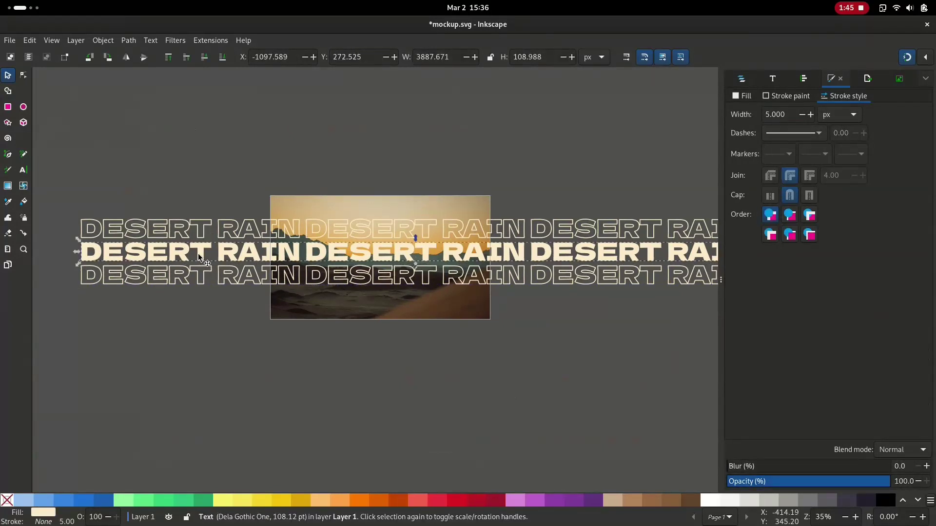
pyautogui.keyDown('shift'); pyautogui.click(203, 235); pyautogui.keyUp('shift')
pyautogui.keyDown('shift'); pyautogui.click(206, 281); pyautogui.keyUp('shift')
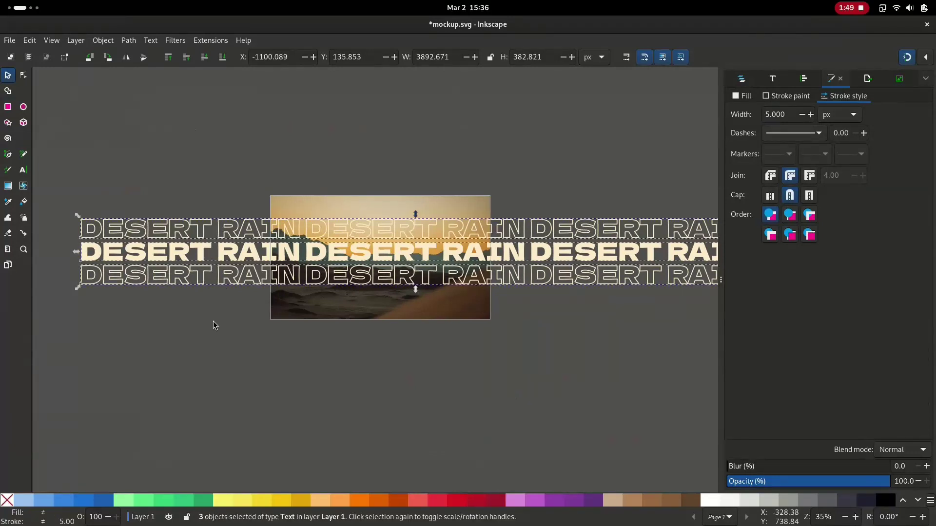
# Skew the three rows, apply Object to Path and Stroke to Path, and shift them down-right
pyautogui.click(344, 255)
pyautogui.moveTo(414, 214); pyautogui.dragTo(421, 215)
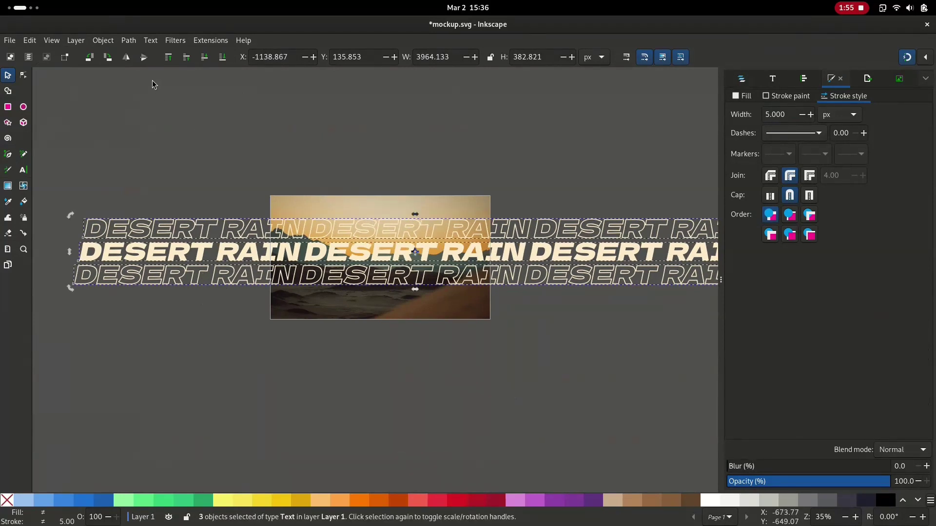
pyautogui.click(128, 39)
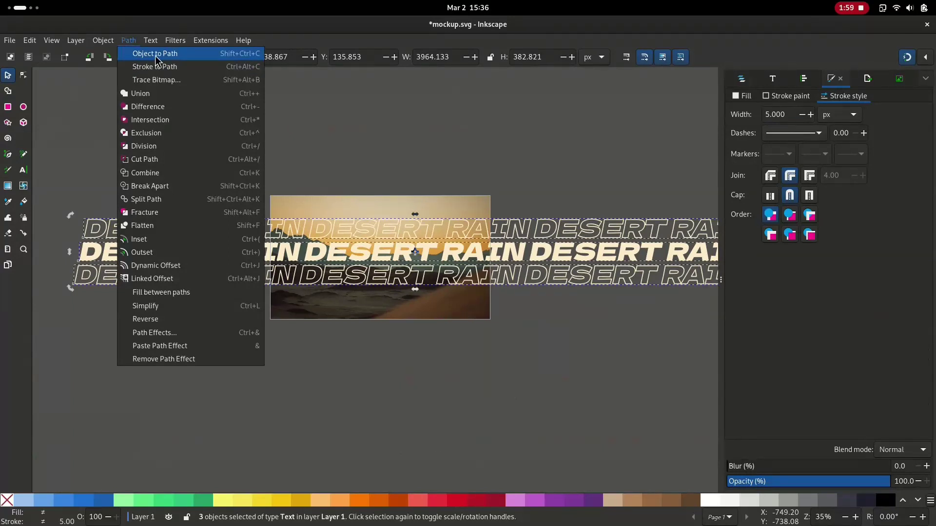
pyautogui.click(155, 55)
pyautogui.click(129, 44)
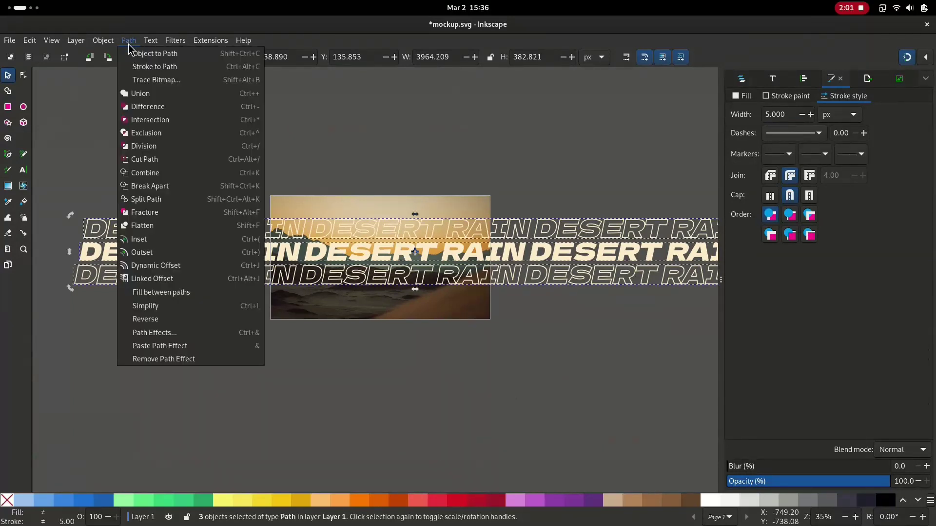
pyautogui.click(154, 66)
pyautogui.moveTo(115, 259); pyautogui.dragTo(248, 300)
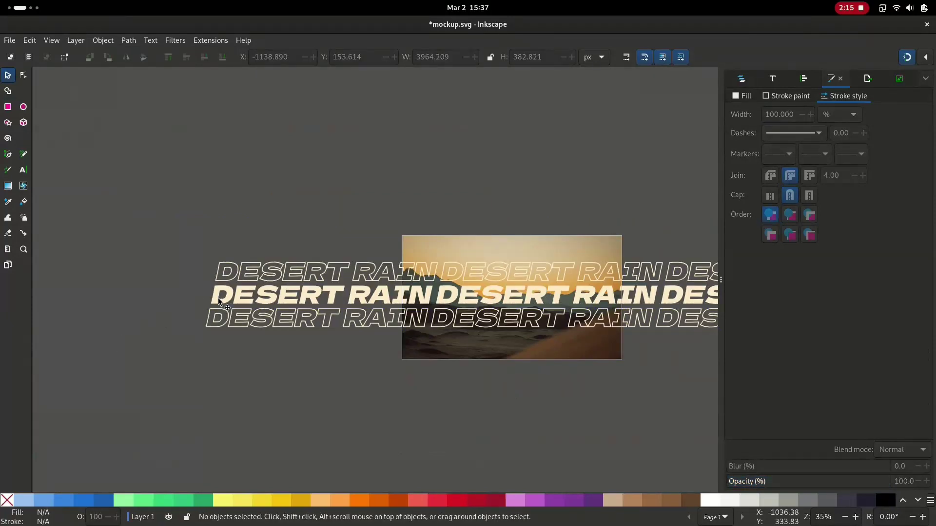
# Move the middle row right and the bottom and top outline rows left
pyautogui.click(219, 301)
pyautogui.moveTo(219, 301)
pyautogui.mouseDown()
pyautogui.moveTo(411, 307)
pyautogui.moveTo(281, 313)
pyautogui.moveTo(426, 304)
pyautogui.moveTo(299, 309)
pyautogui.moveTo(407, 309)
pyautogui.moveTo(401, 314)
pyautogui.mouseUp()
pyautogui.scroll(4, 411, 304)
pyautogui.scroll(-2, 424, 300)
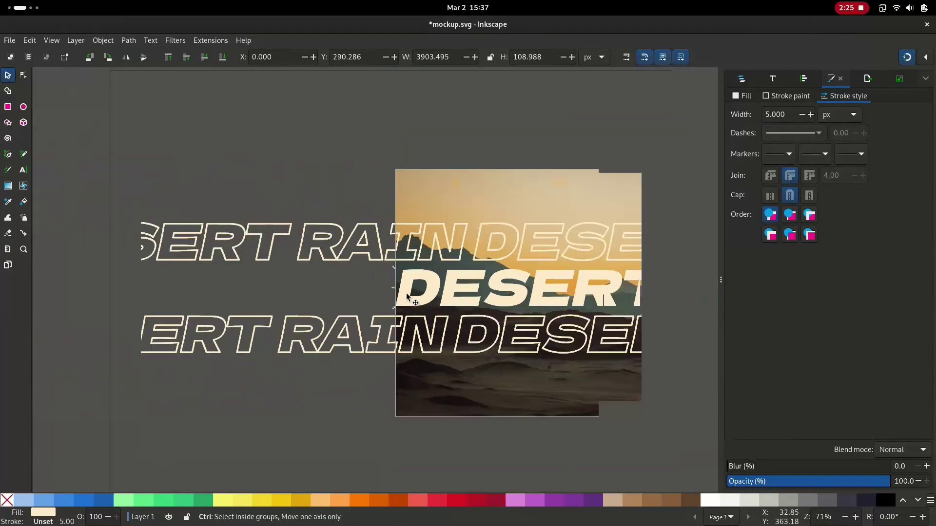
pyautogui.scroll(-1, 425, 299)
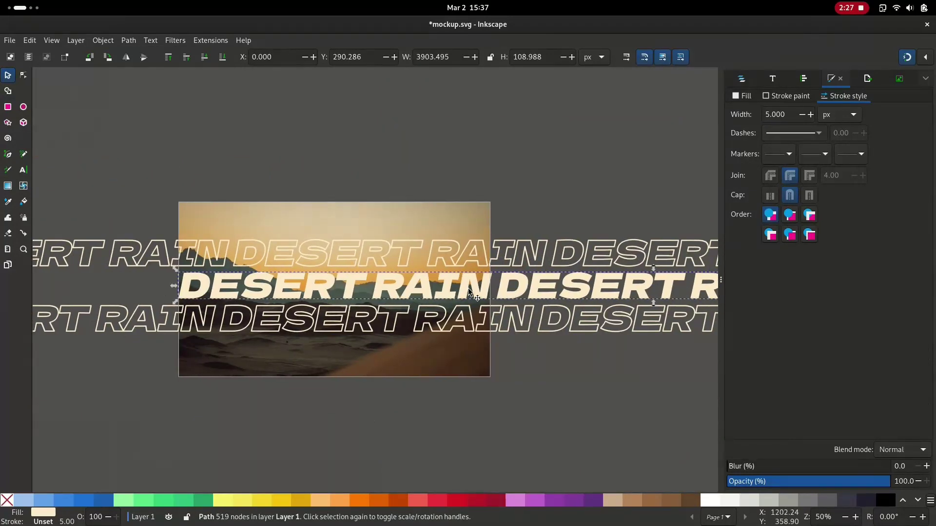
pyautogui.scroll(-2, 133, 267)
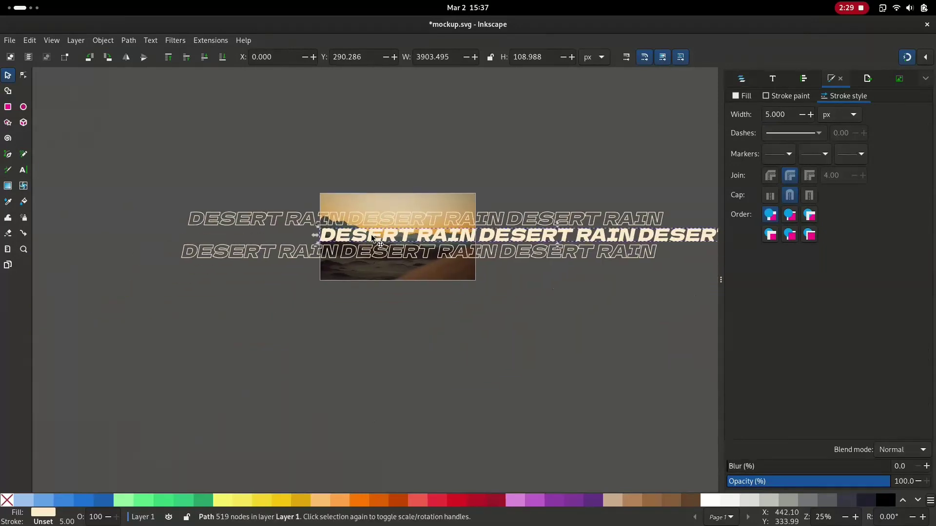
pyautogui.scroll(1, 190, 268)
pyautogui.click(159, 262)
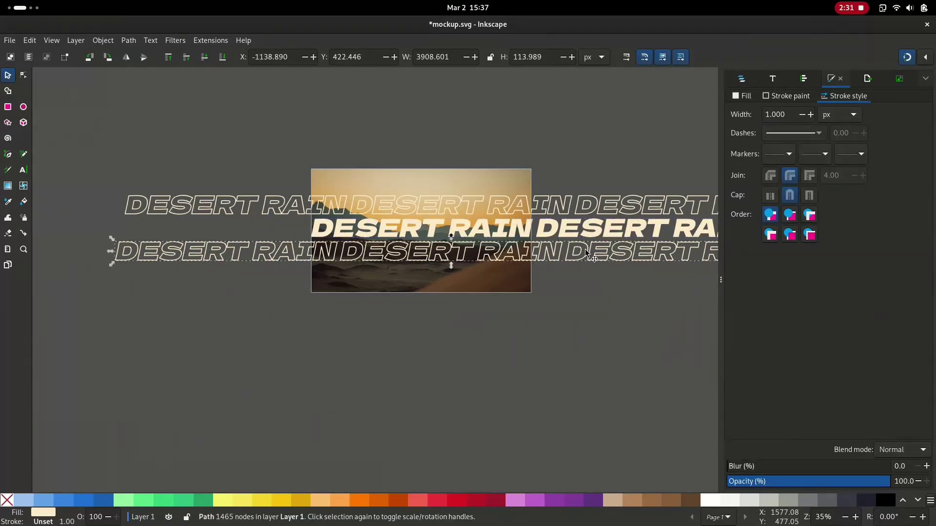
pyautogui.moveTo(613, 255); pyautogui.dragTo(564, 250)
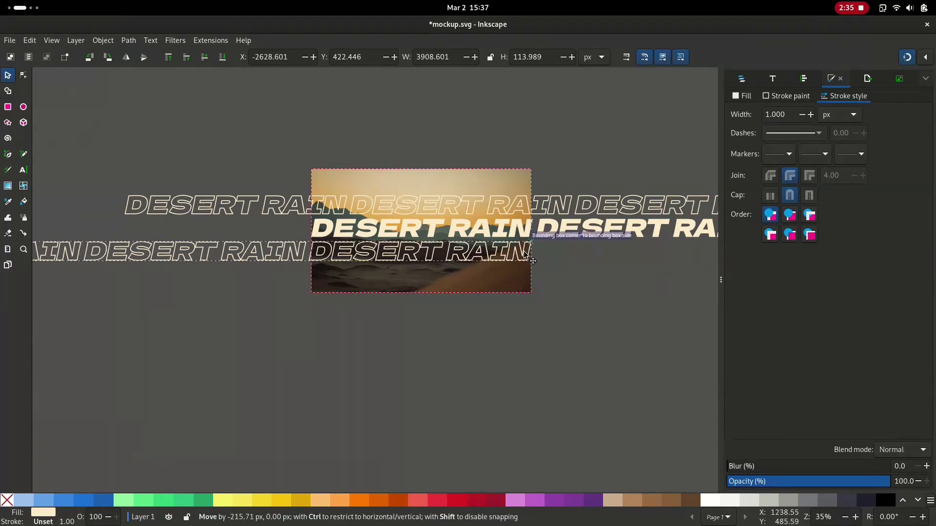
pyautogui.moveTo(563, 250); pyautogui.dragTo(527, 250)
pyautogui.moveTo(455, 204); pyautogui.dragTo(416, 213)
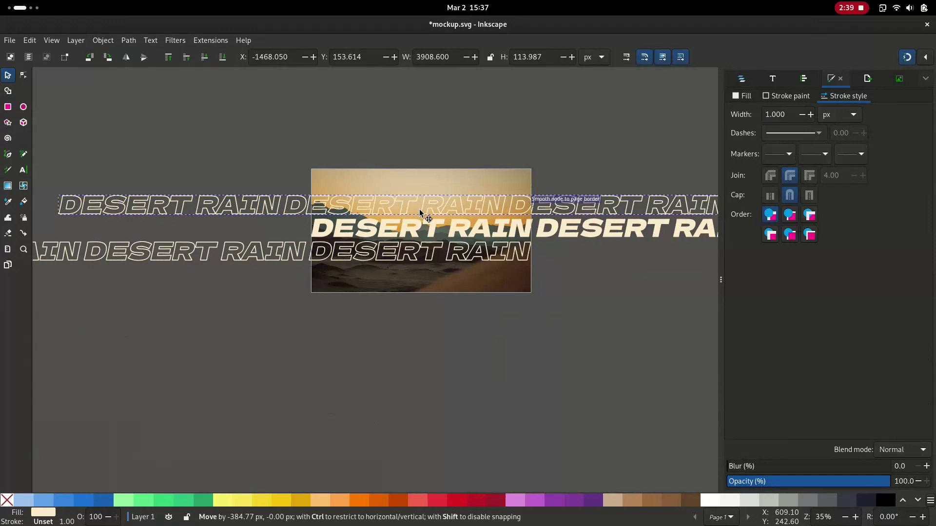
pyautogui.scroll(-1, 538, 279)
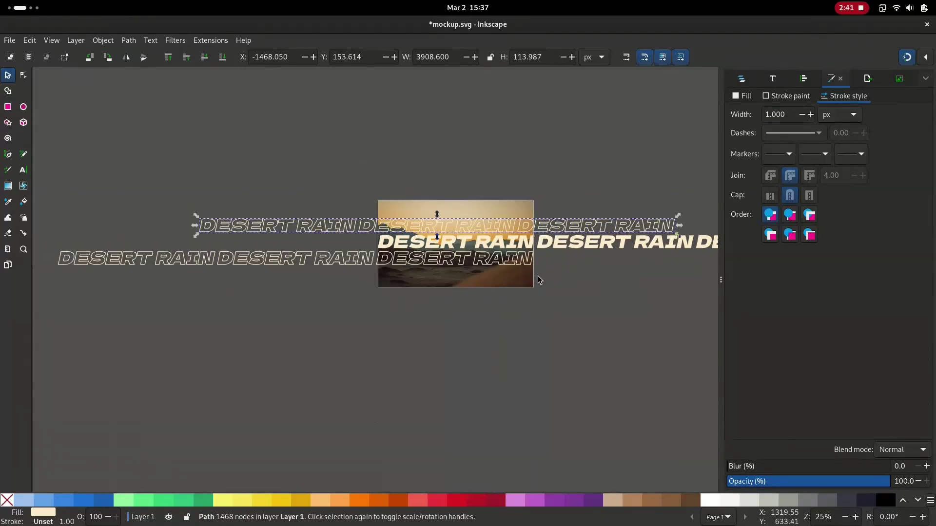
pyautogui.scroll(-2, 403, 285)
pyautogui.scroll(2, 440, 268)
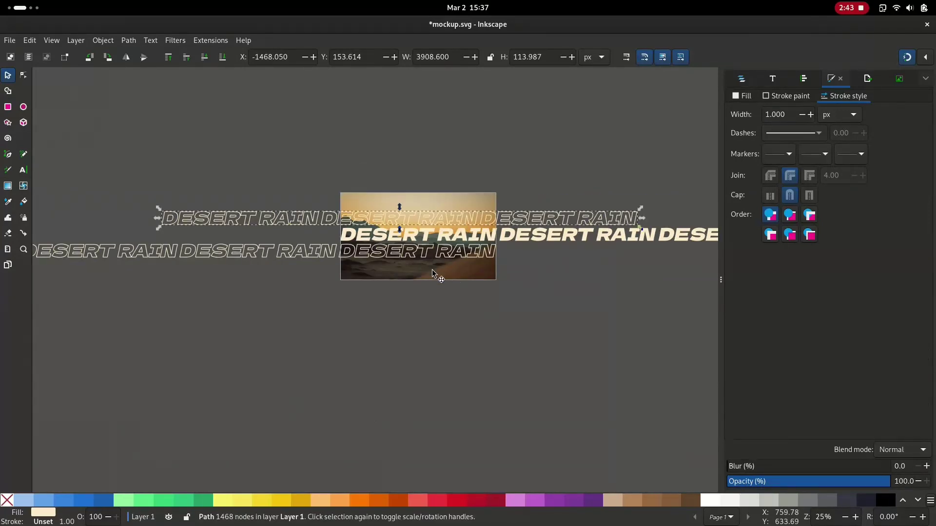
pyautogui.scroll(2, 436, 271)
pyautogui.scroll(2, 436, 271)
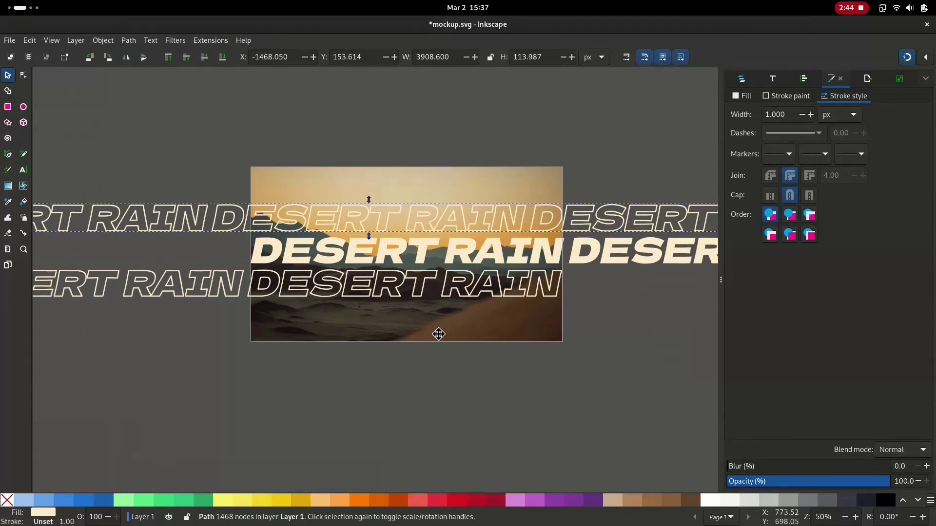
# Save the document as mockup.svg in Plain SVG format
pyautogui.click(9, 42)
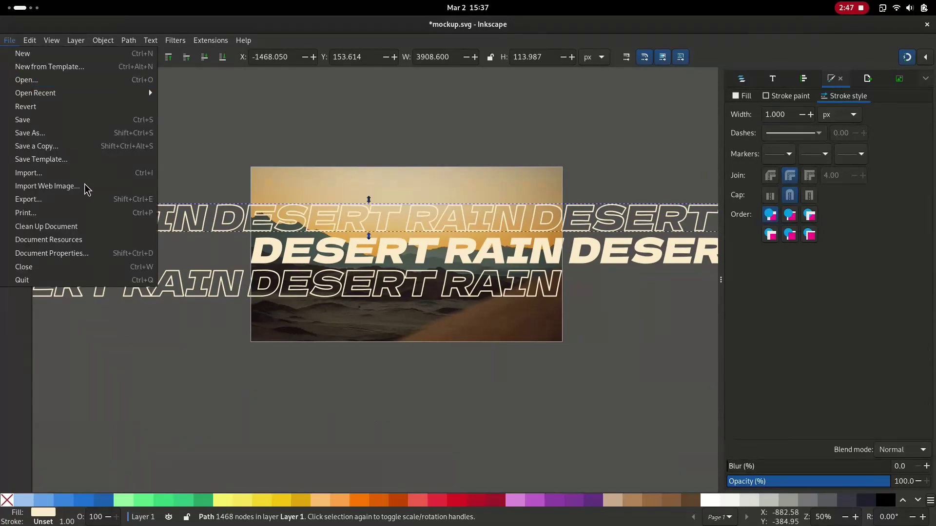
pyautogui.click(30, 134)
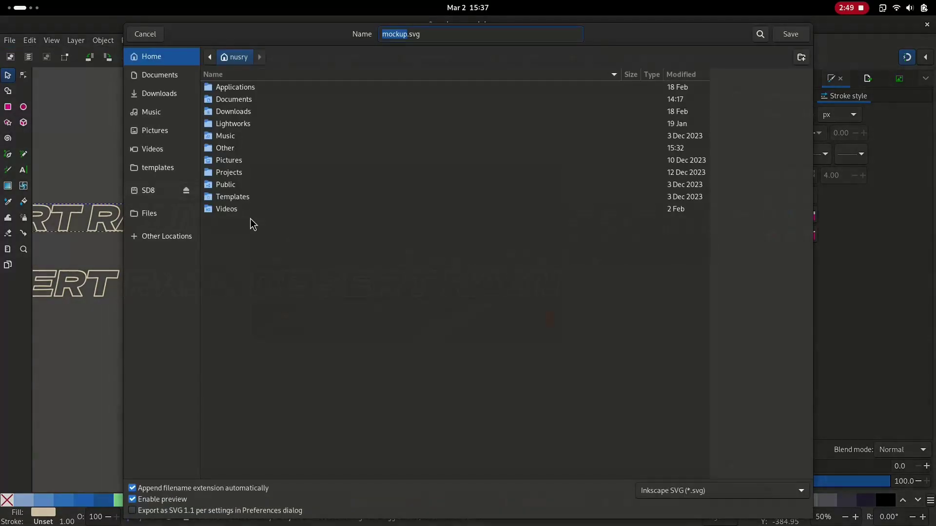
pyautogui.click(464, 35)
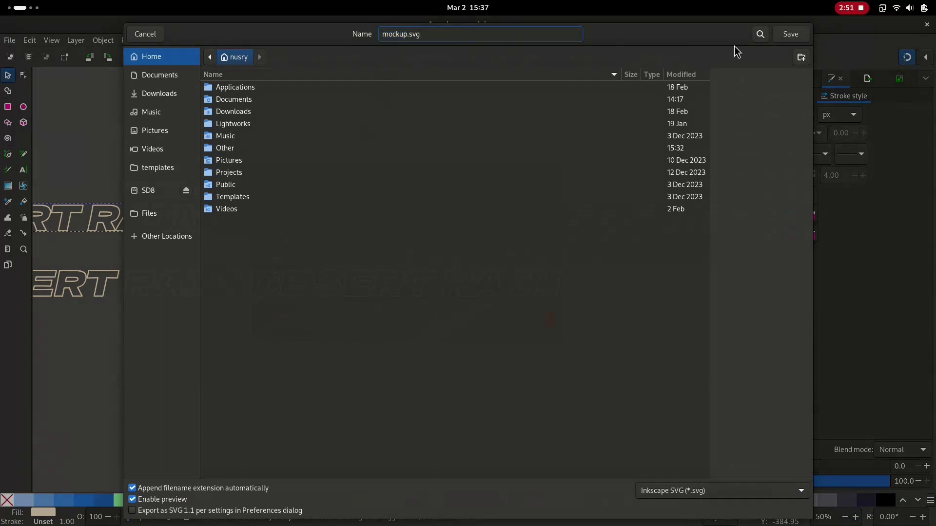
pyautogui.click(678, 492)
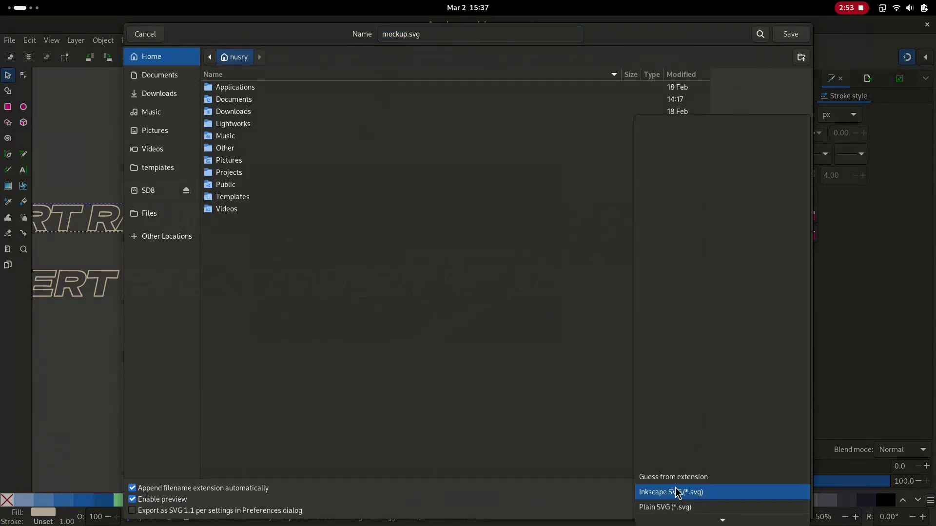
pyautogui.click(671, 507)
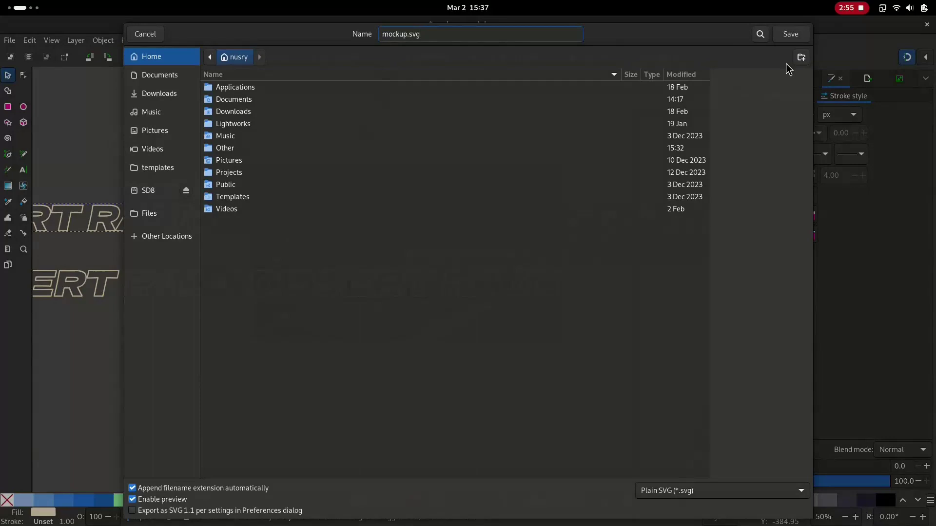
pyautogui.click(789, 37)
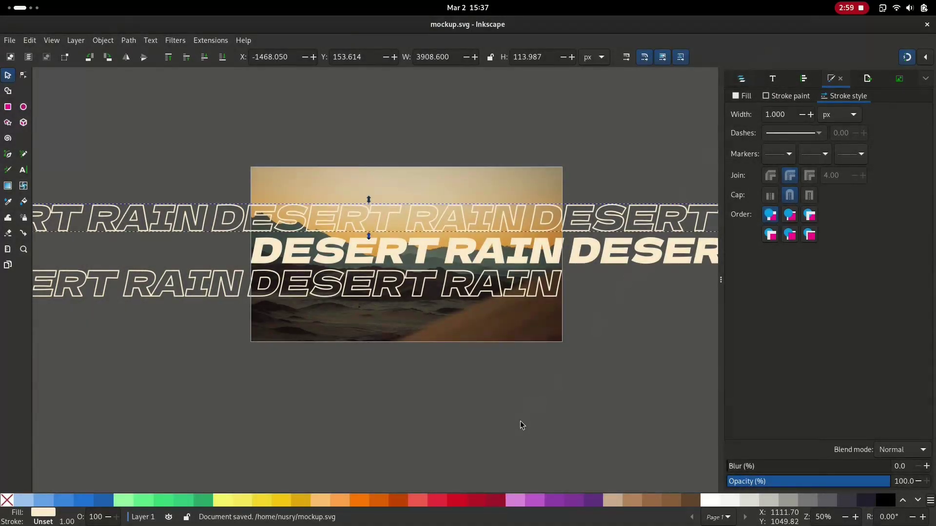
# Deselect everything on the canvas and Alt+Tab over to Friction
pyautogui.click(521, 428)
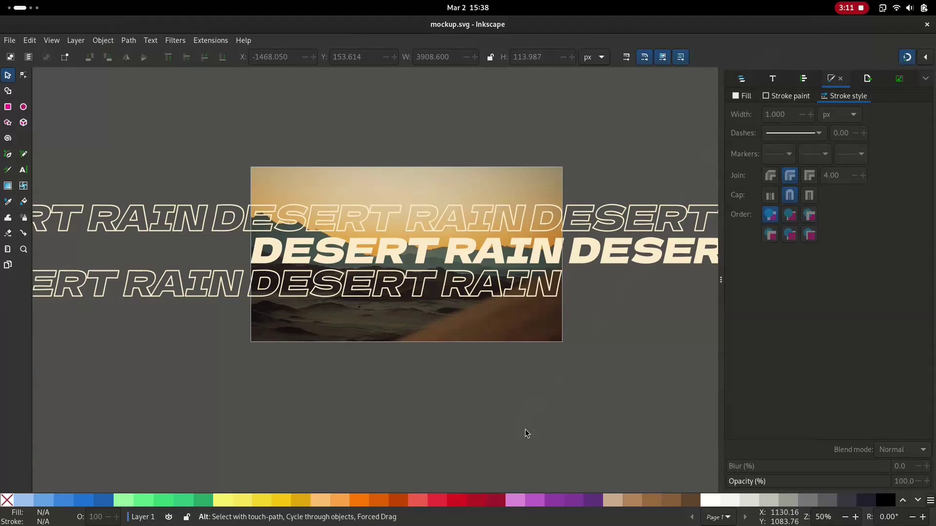
pyautogui.hotkey('alt', 'Tab')
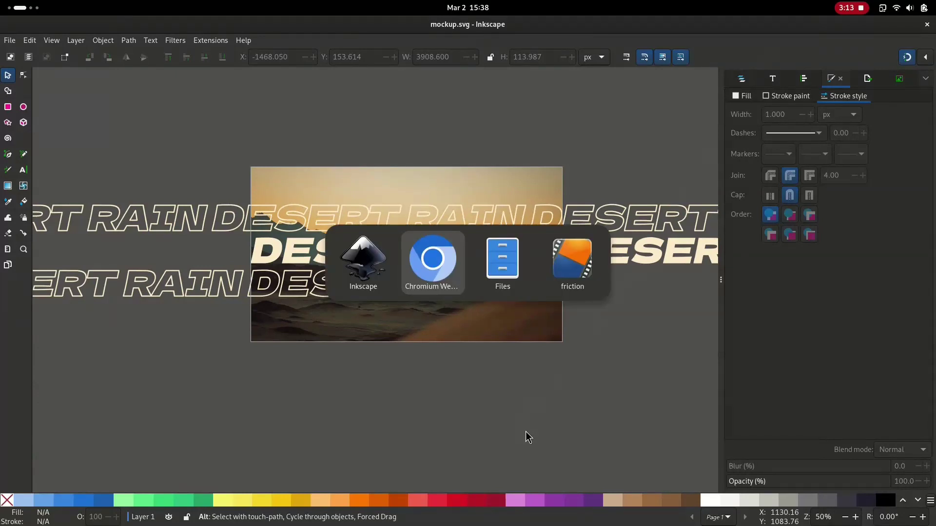
# Create a new 1280×720 scene with its duration ending at frame 600
pyautogui.click(575, 265)
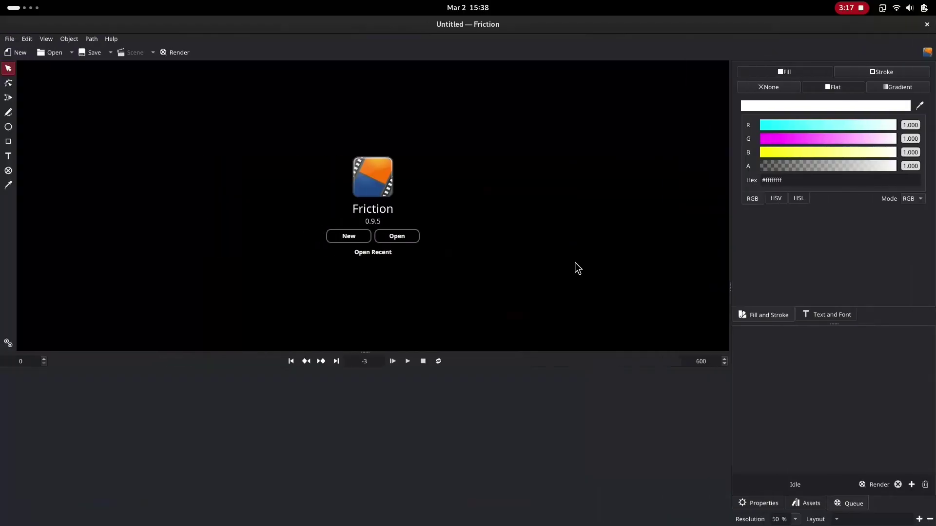
pyautogui.click(343, 234)
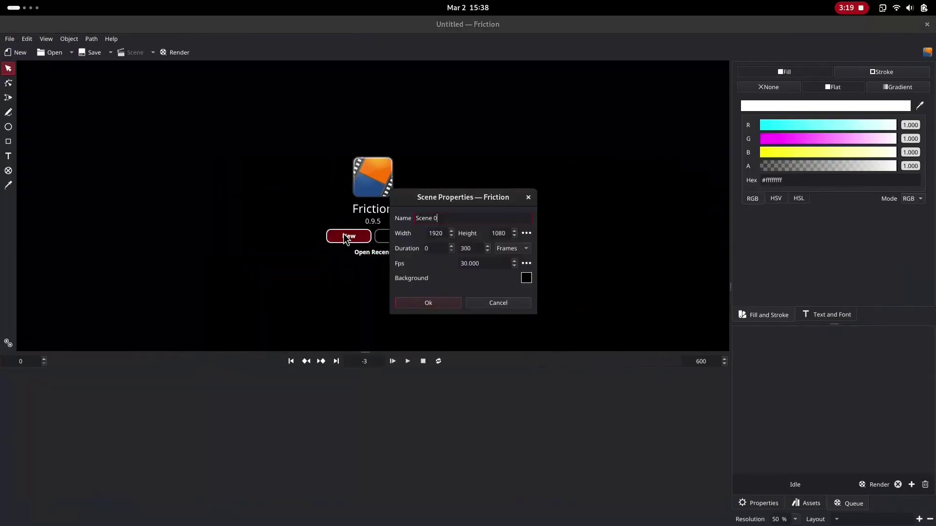
pyautogui.click(441, 234)
pyautogui.write('1280')
pyautogui.press('Tab')
pyautogui.write('7')
pyautogui.write('20')
pyautogui.click(428, 304)
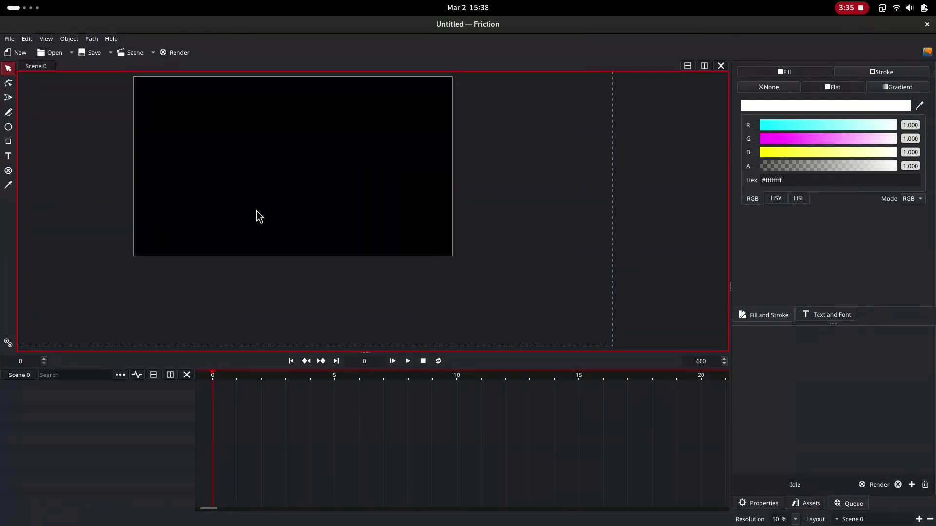
# Import mockup.svg and expand layer1 to show text6, text5, text4 and tspan1
pyautogui.moveTo(256, 211)
pyautogui.mouseDown()
pyautogui.moveTo(314, 236)
pyautogui.moveTo(341, 280)
pyautogui.moveTo(332, 234)
pyautogui.moveTo(369, 241)
pyautogui.moveTo(343, 270)
pyautogui.moveTo(299, 272)
pyautogui.moveTo(357, 290)
pyautogui.moveTo(354, 257)
pyautogui.moveTo(343, 264)
pyautogui.mouseUp()
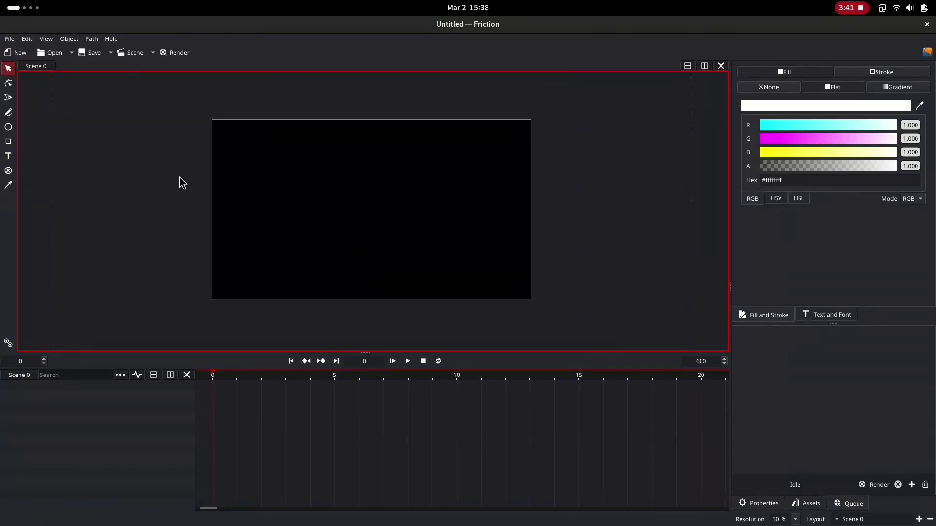
pyautogui.click(7, 40)
pyautogui.click(24, 100)
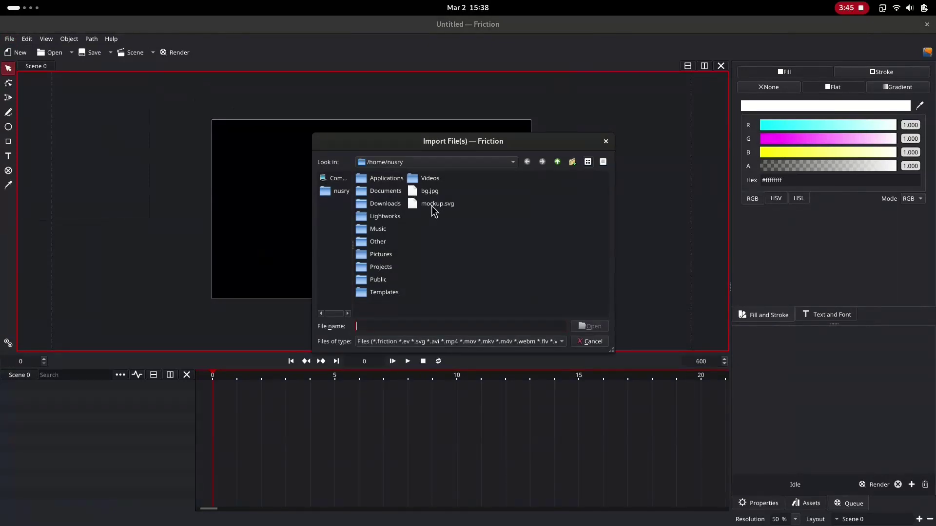
pyautogui.doubleClick(433, 207)
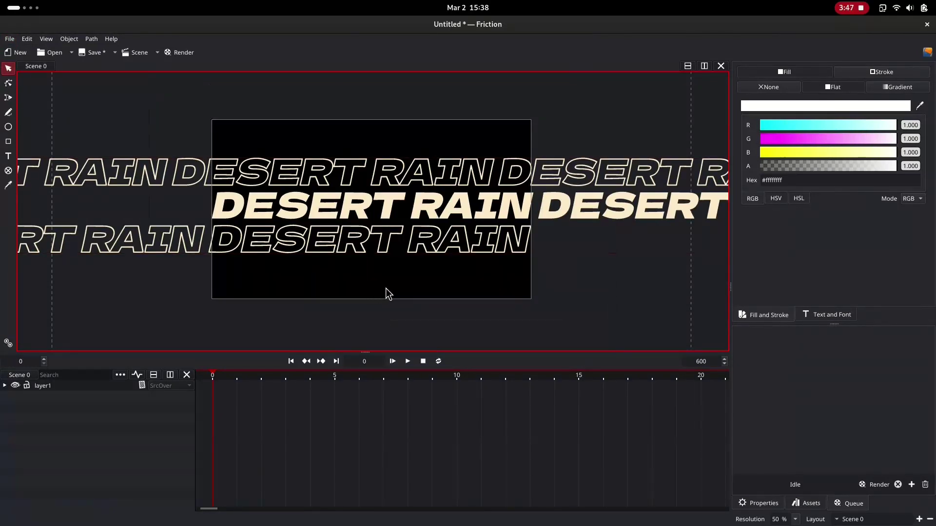
pyautogui.click(5, 387)
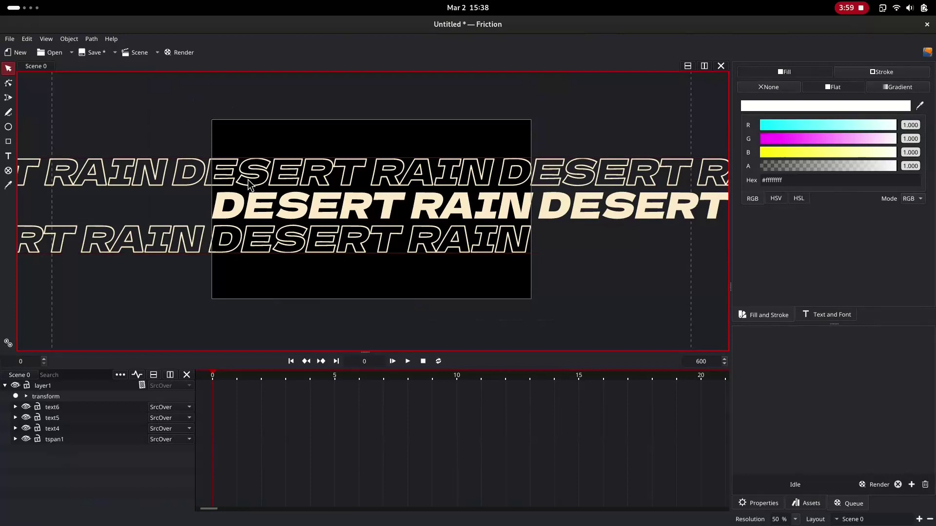
# Import the desert photo bg.jpg into the scene
pyautogui.click(10, 40)
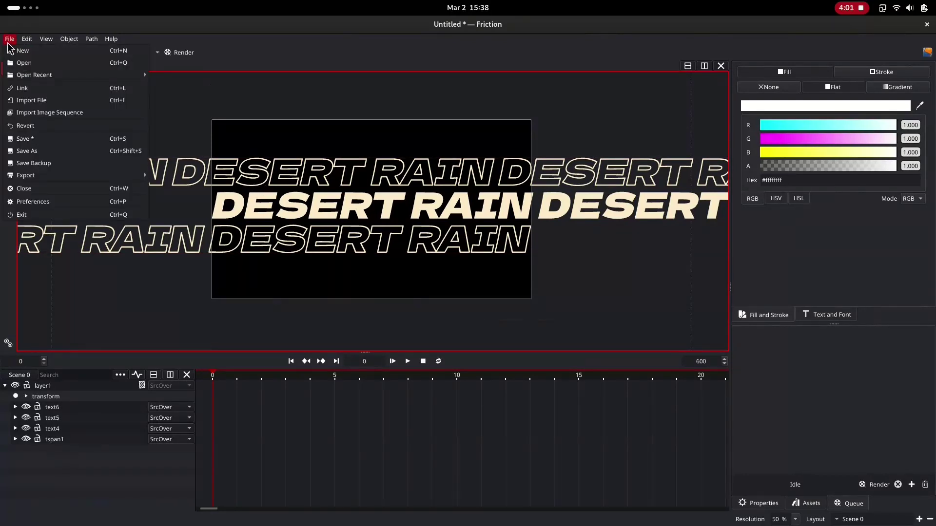
pyautogui.click(29, 100)
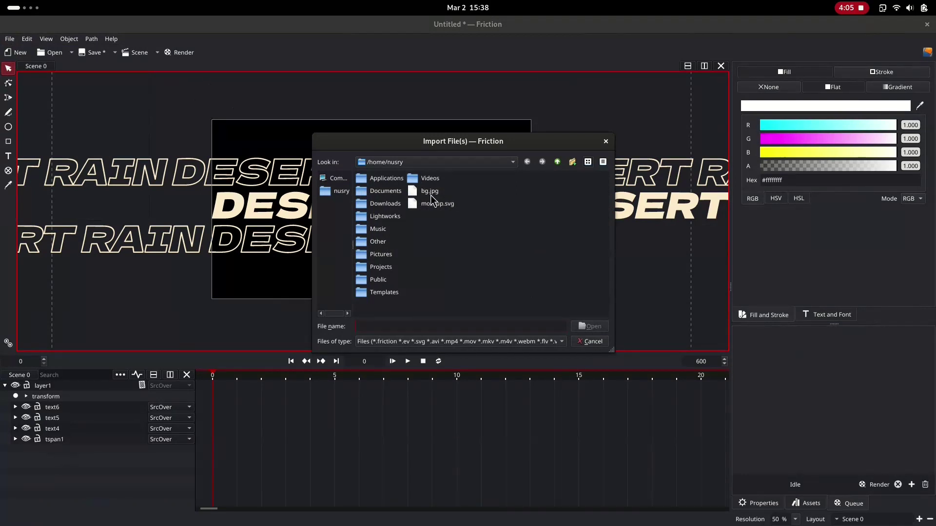
pyautogui.click(431, 192)
pyautogui.click(589, 327)
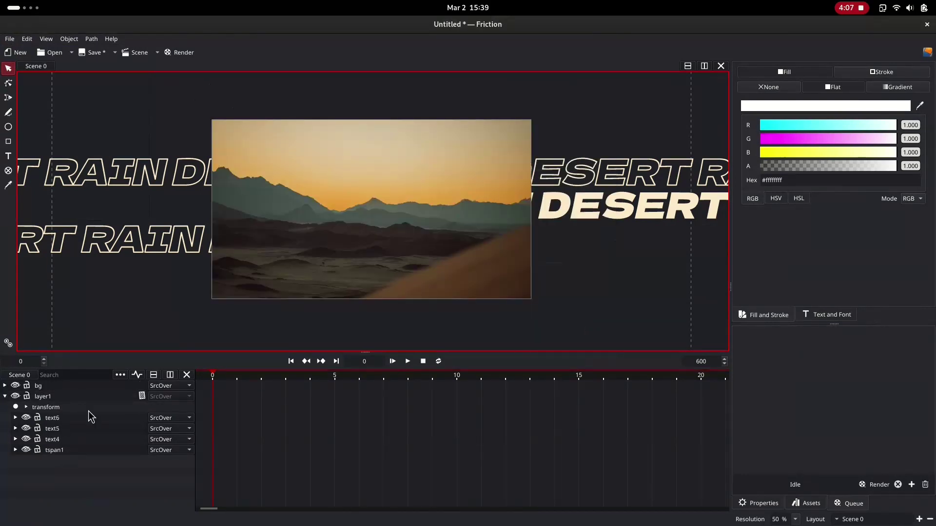
# Move the bg layer below layer1 so the text shows on top
pyautogui.click(6, 395)
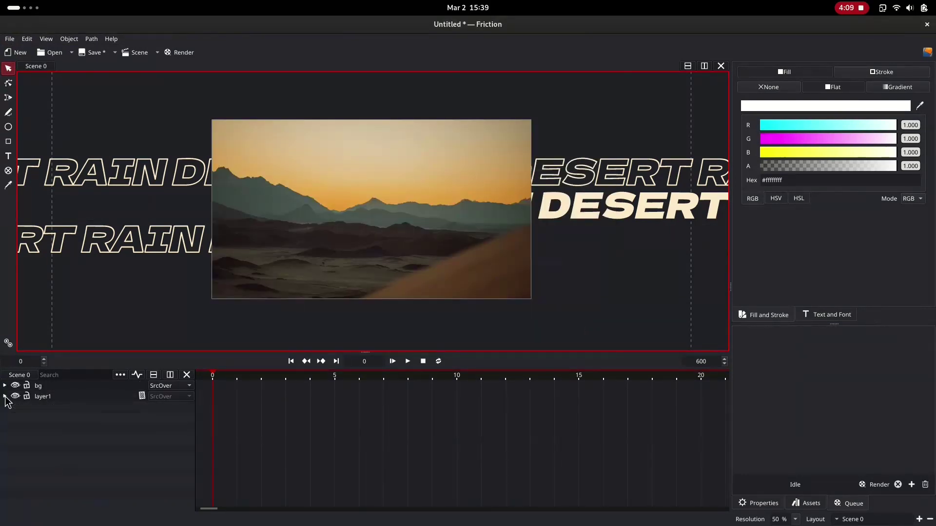
pyautogui.click(48, 388)
pyautogui.moveTo(44, 391); pyautogui.dragTo(42, 406)
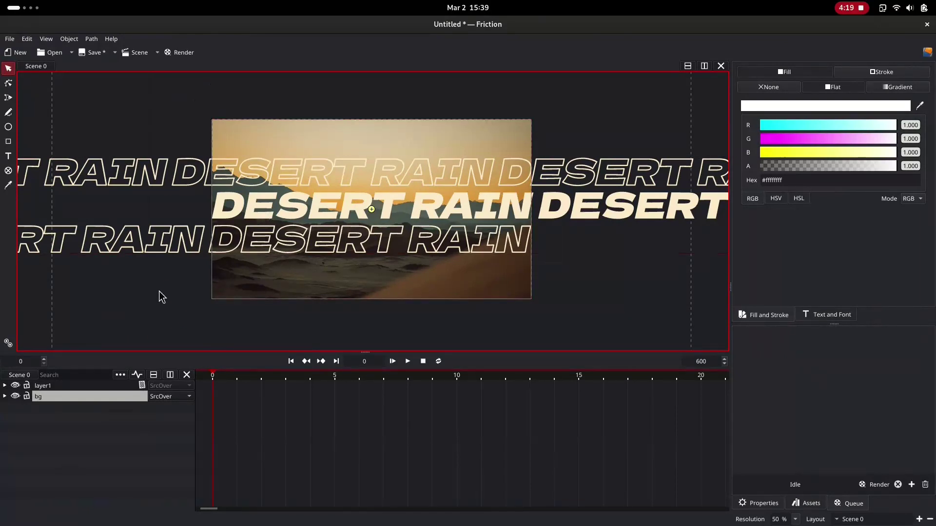
# Expand layer1 and text6 to expose text6's transform, fill, outline and paths properties
pyautogui.click(229, 219)
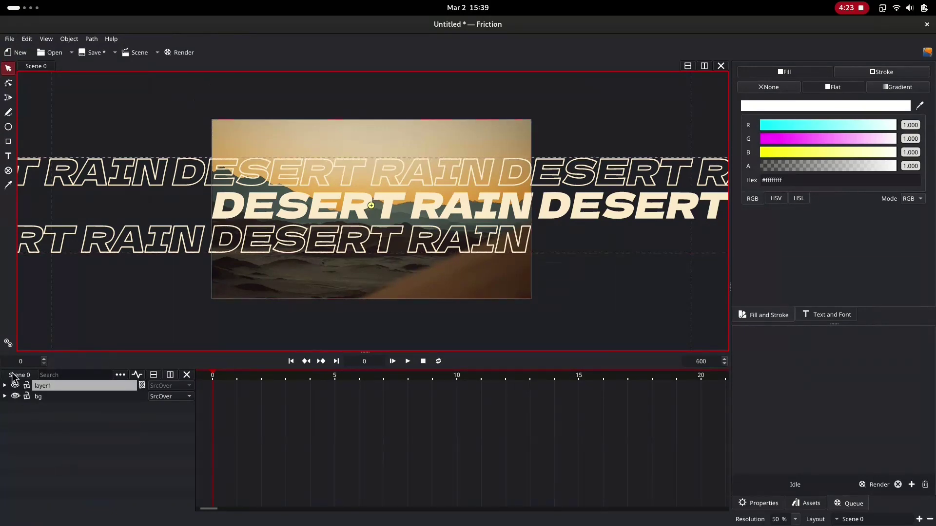
pyautogui.click(5, 387)
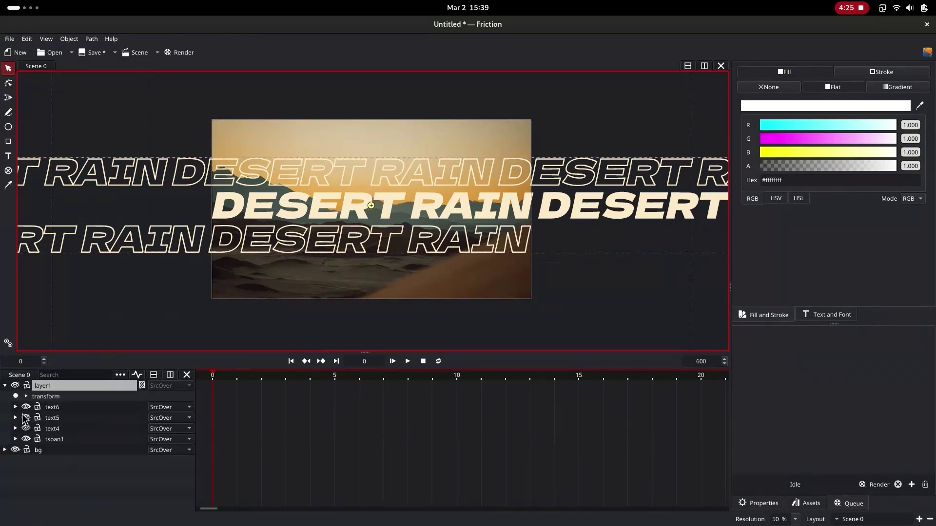
pyautogui.click(25, 408)
pyautogui.click(53, 410)
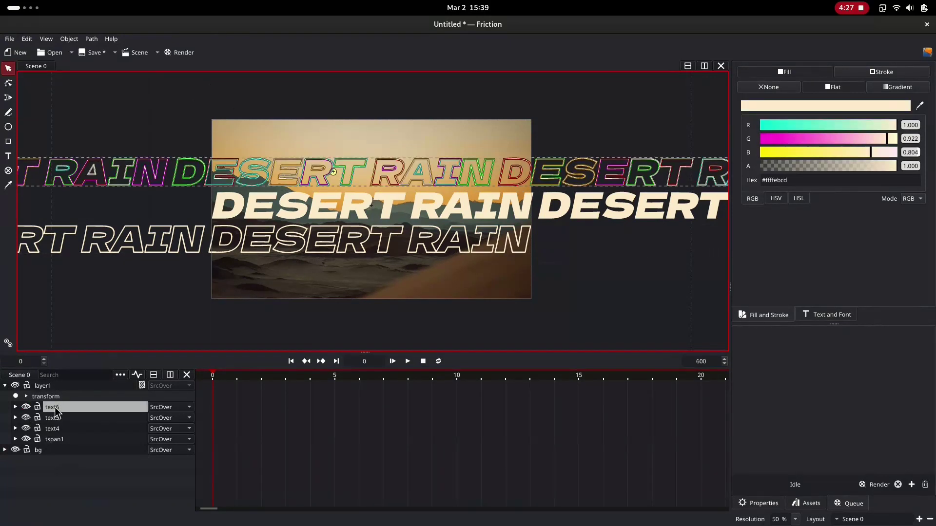
pyautogui.click(16, 407)
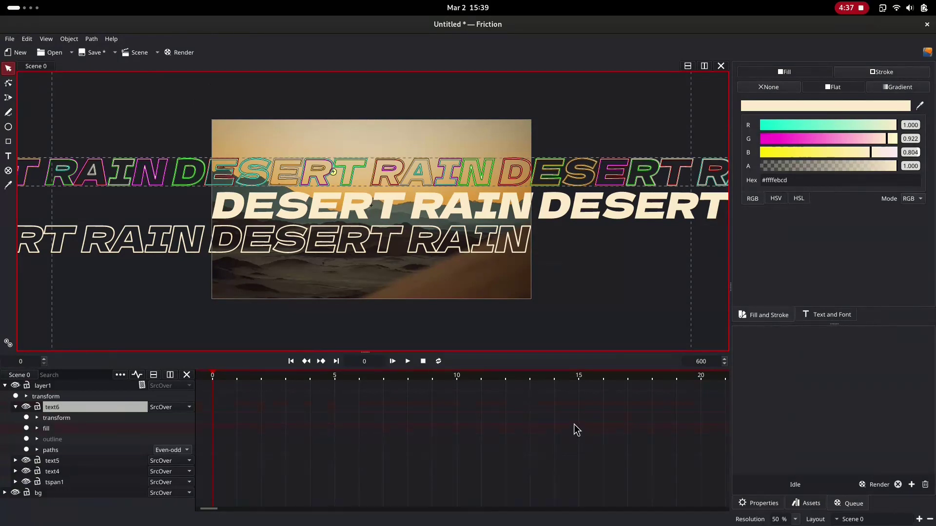
pyautogui.scroll(-2, 574, 430)
pyautogui.scroll(-2, 574, 430)
pyautogui.scroll(-2, 574, 429)
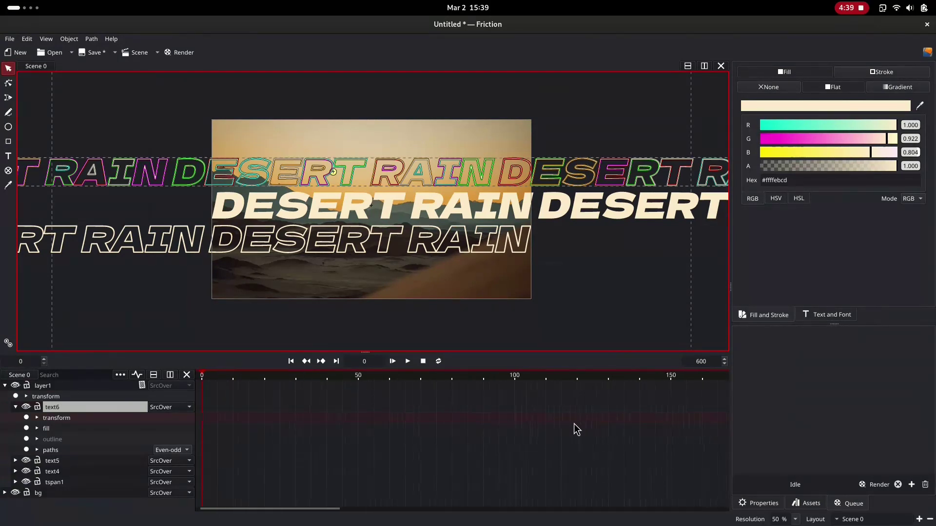
pyautogui.scroll(-3, 573, 430)
pyautogui.scroll(-2, 574, 429)
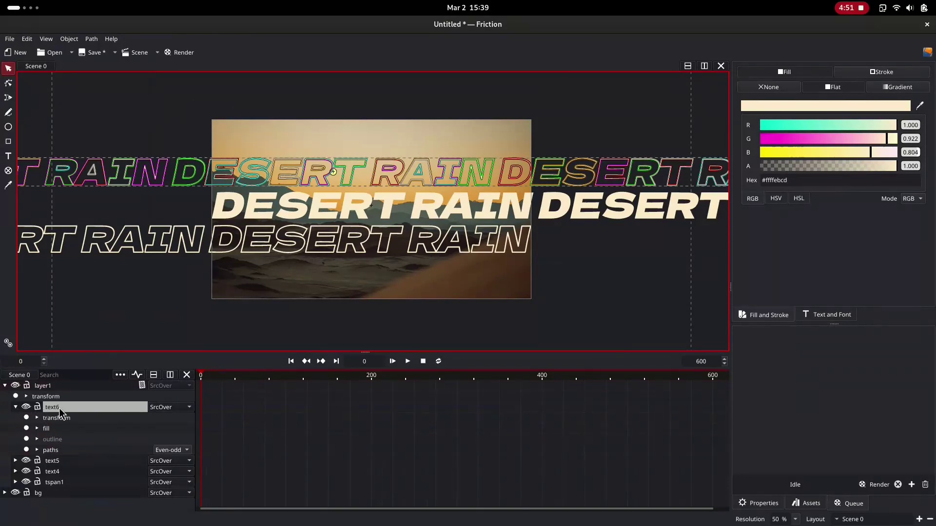
# Add a translation x keyframe on text6 at frame 0
pyautogui.click(37, 408)
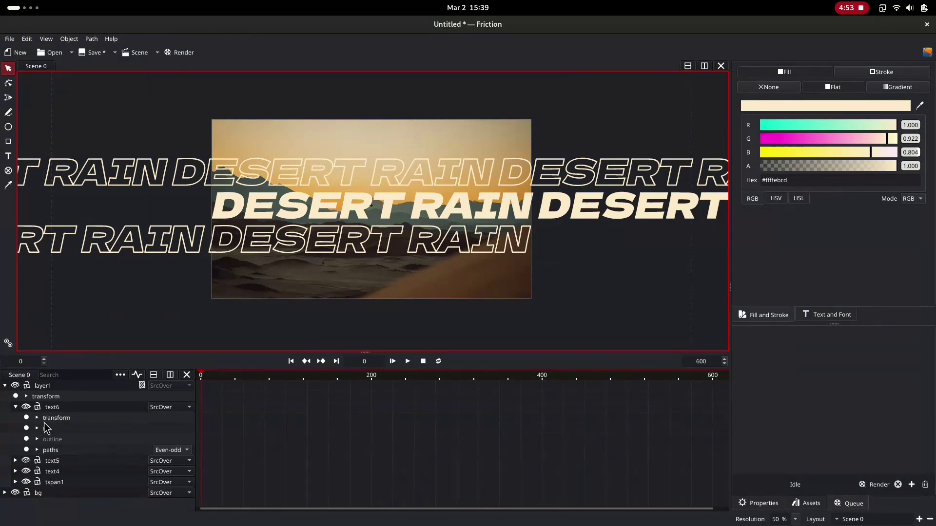
pyautogui.click(37, 417)
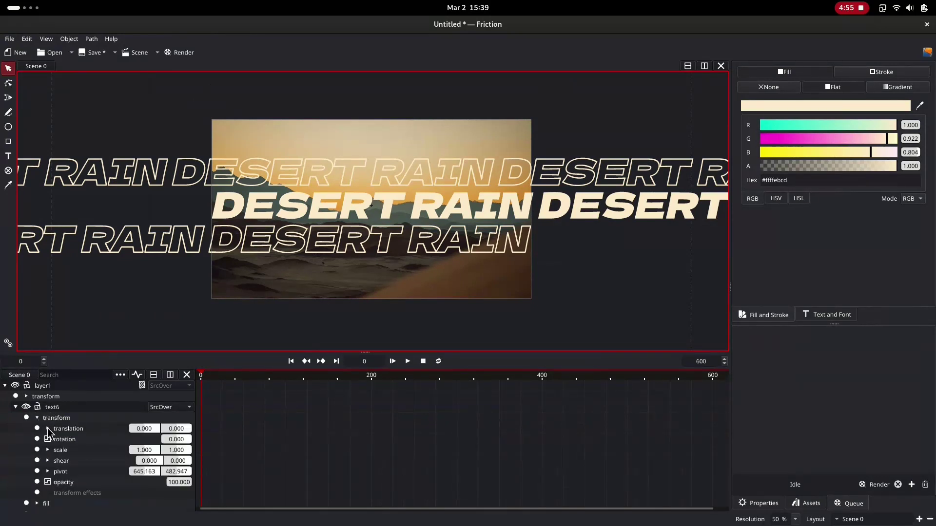
pyautogui.click(47, 429)
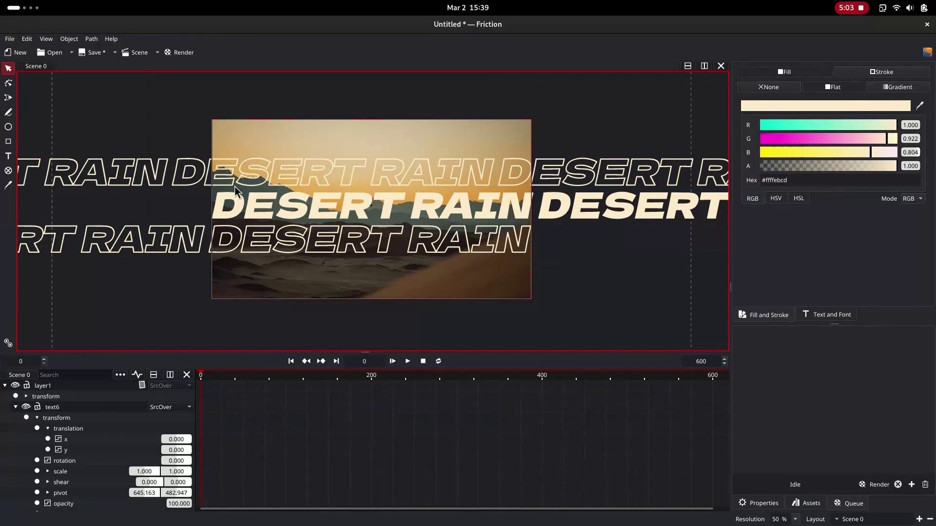
pyautogui.click(48, 438)
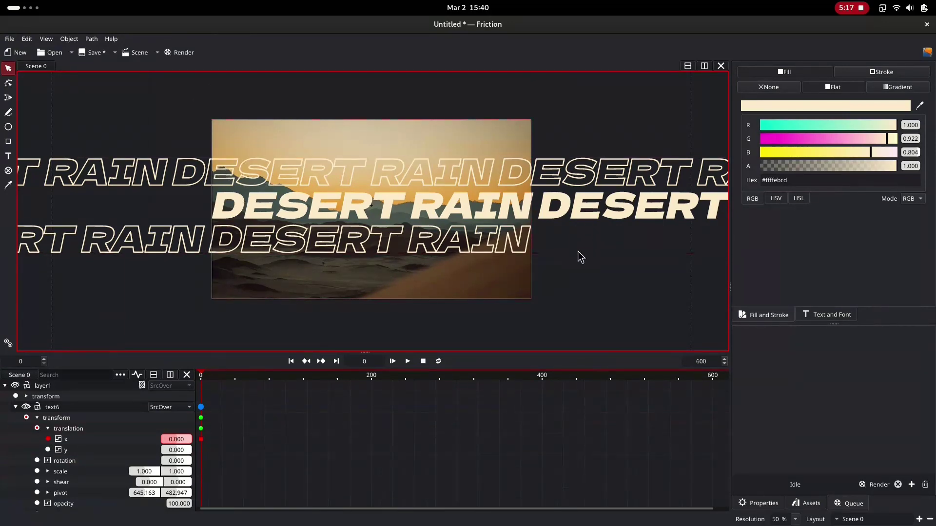
# At frame 600, drag text6's x position left to -1155.3
pyautogui.click(713, 378)
pyautogui.moveTo(185, 439); pyautogui.dragTo(112, 440)
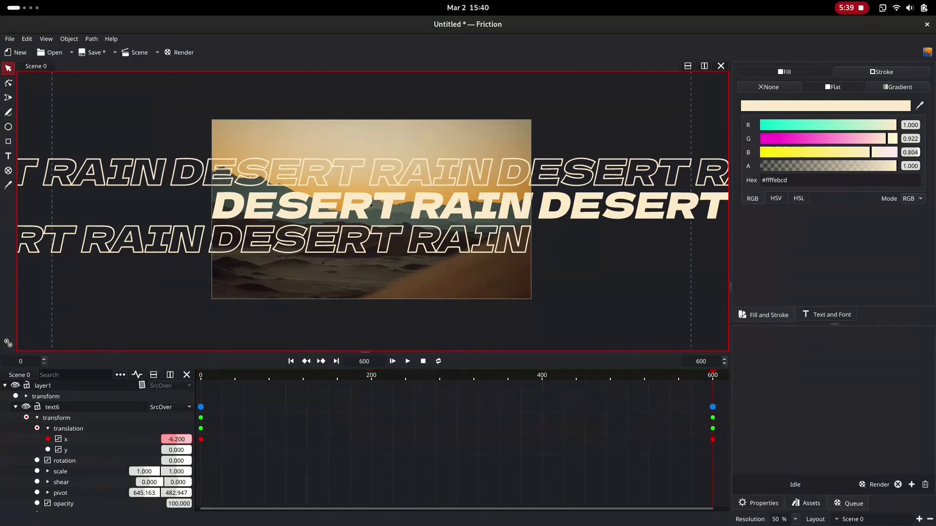
pyautogui.moveTo(176, 440); pyautogui.dragTo(44, 439)
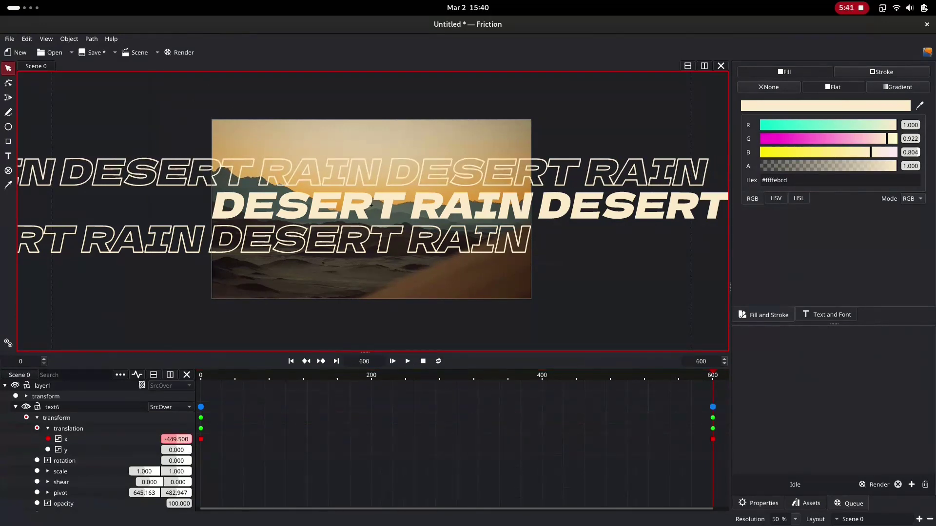
pyautogui.moveTo(176, 439)
pyautogui.mouseDown()
pyautogui.moveTo(132, 440)
pyautogui.moveTo(175, 439)
pyautogui.mouseUp()
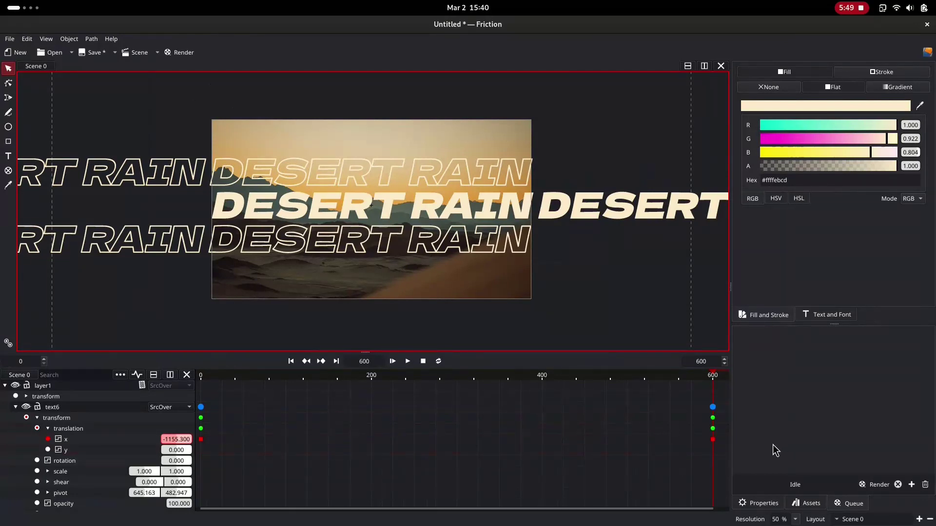
pyautogui.click(200, 376)
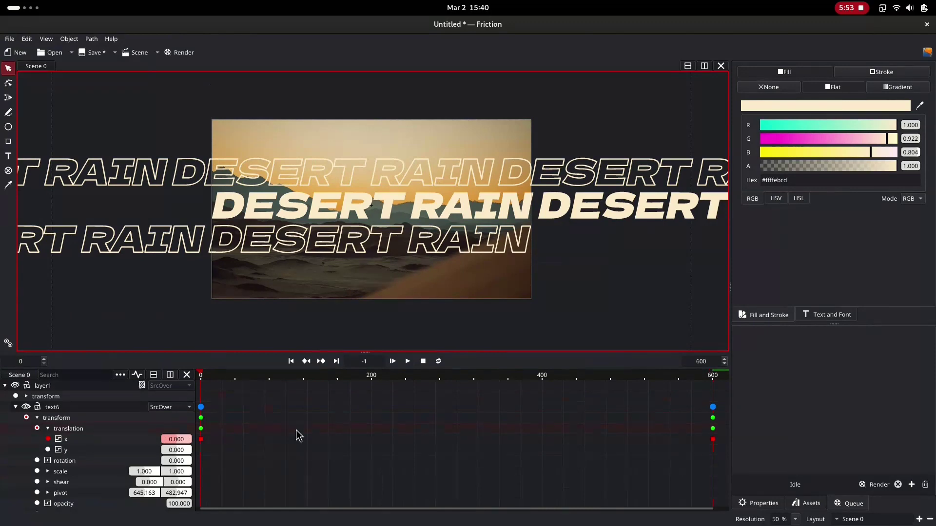
pyautogui.press('space')
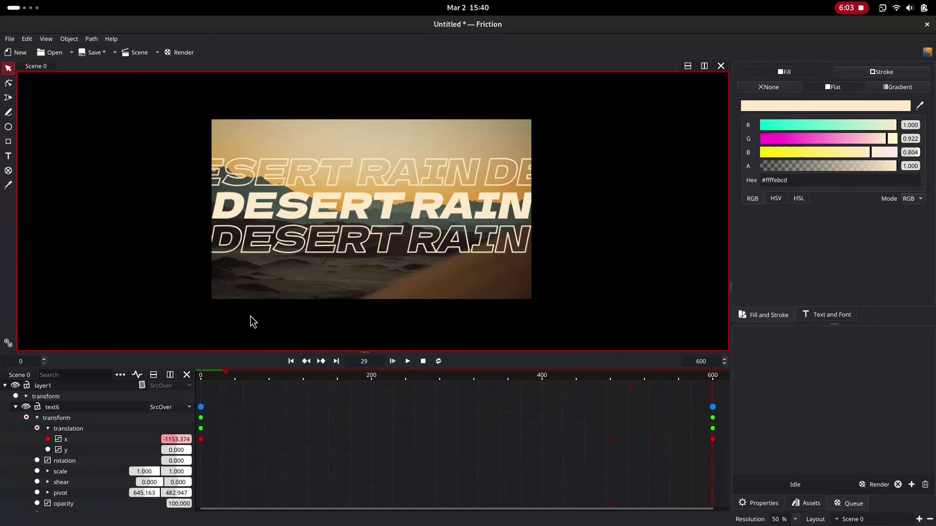
pyautogui.click(202, 377)
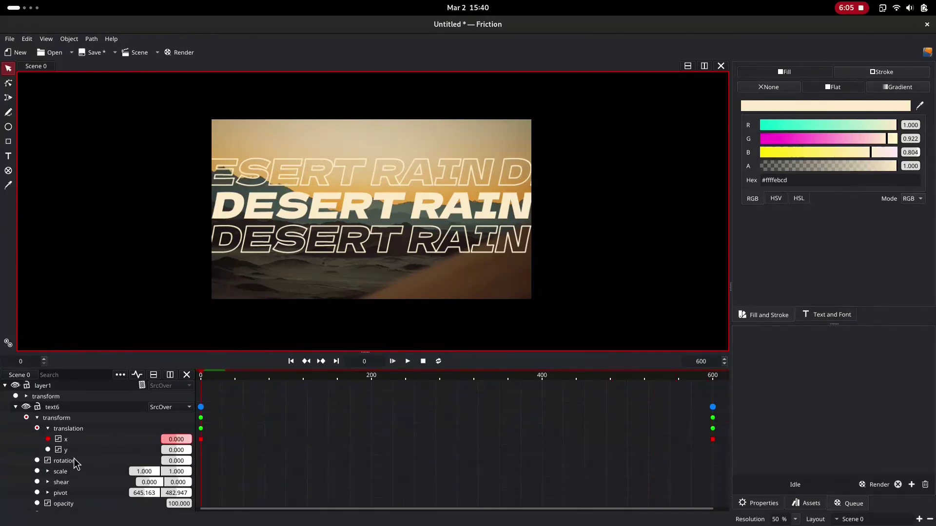
# Collapse text6, keyframe text5's x at frame 0, and set it to 2611.9 at frame 600
pyautogui.click(38, 417)
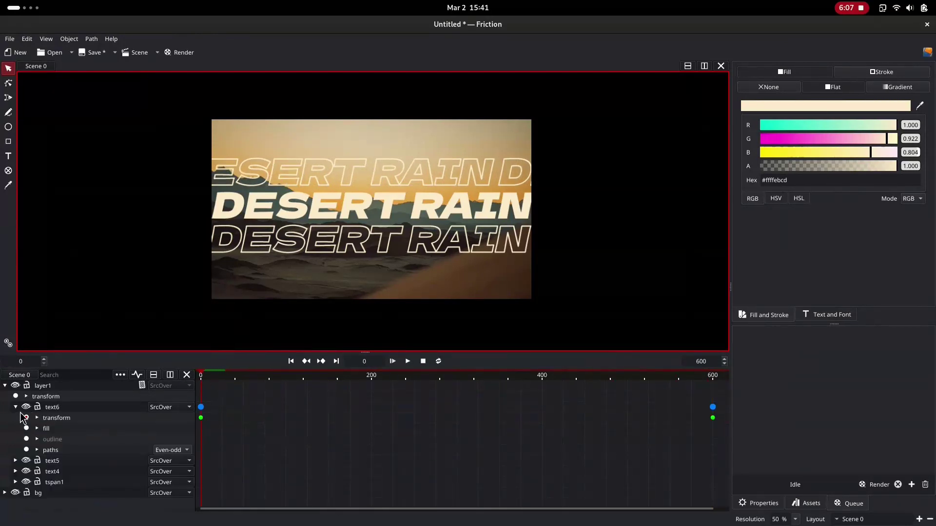
pyautogui.click(16, 407)
pyautogui.press('Left')
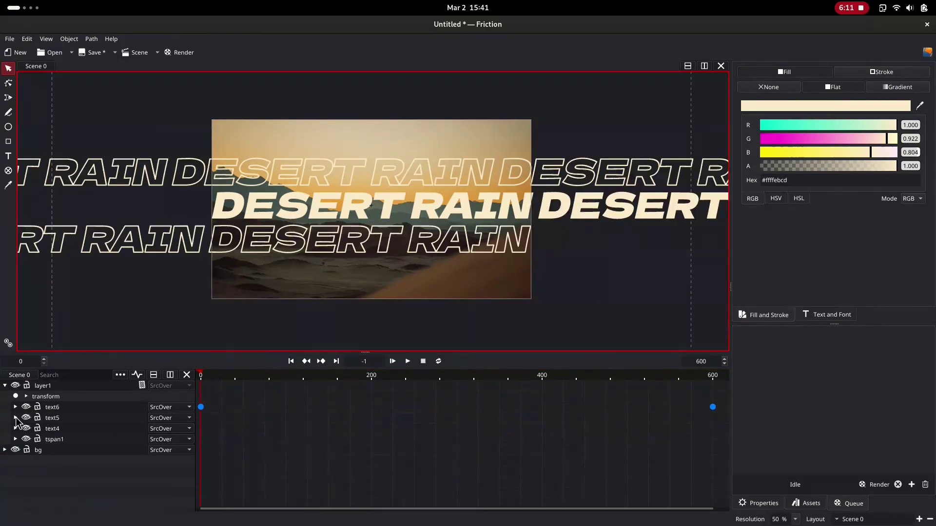
pyautogui.click(16, 417)
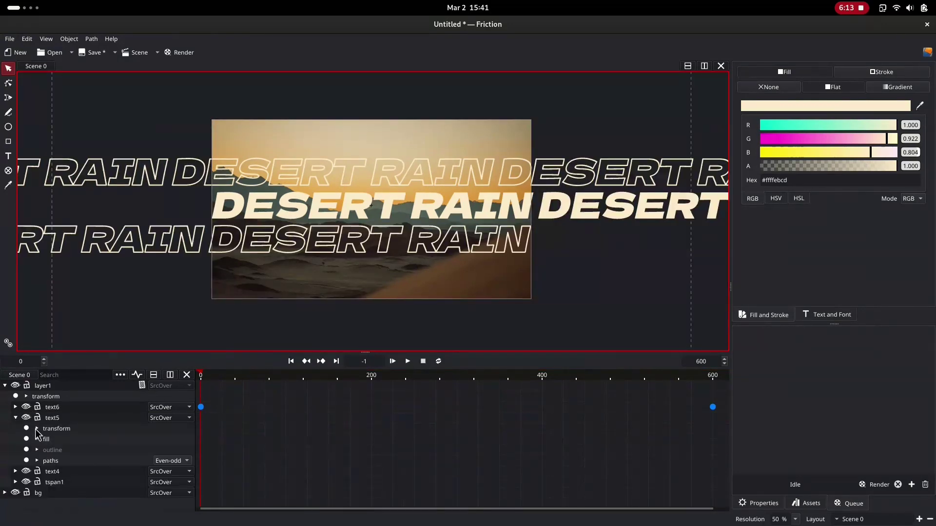
pyautogui.click(36, 429)
pyautogui.click(48, 439)
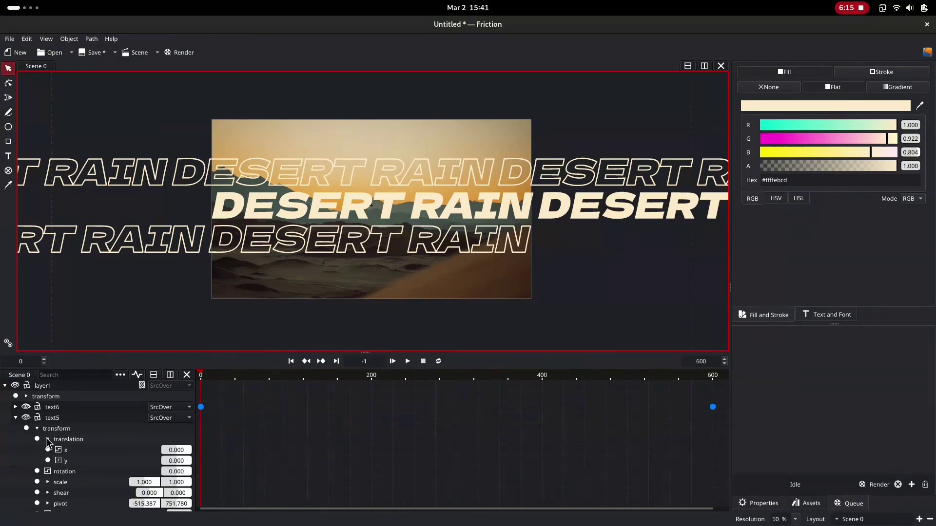
pyautogui.click(48, 451)
pyautogui.click(714, 380)
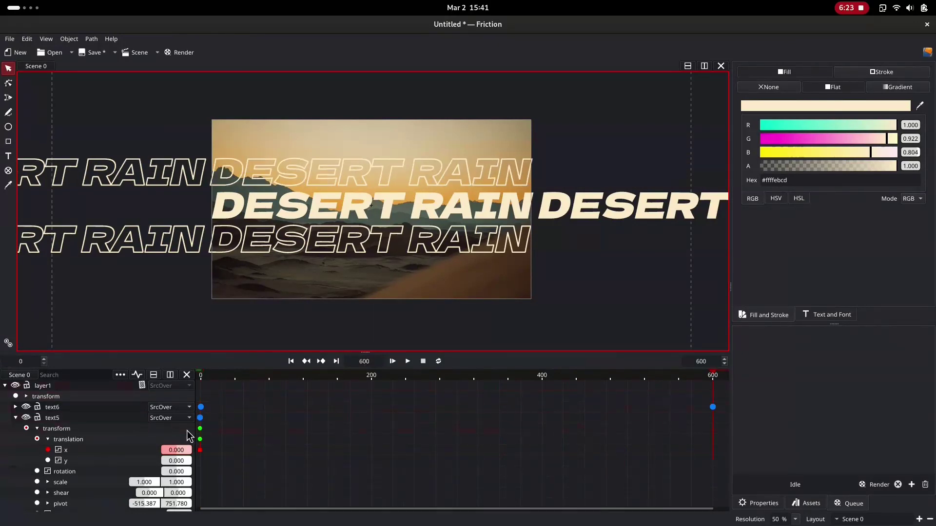
pyautogui.moveTo(183, 453); pyautogui.dragTo(177, 455)
pyautogui.write('2611.900')
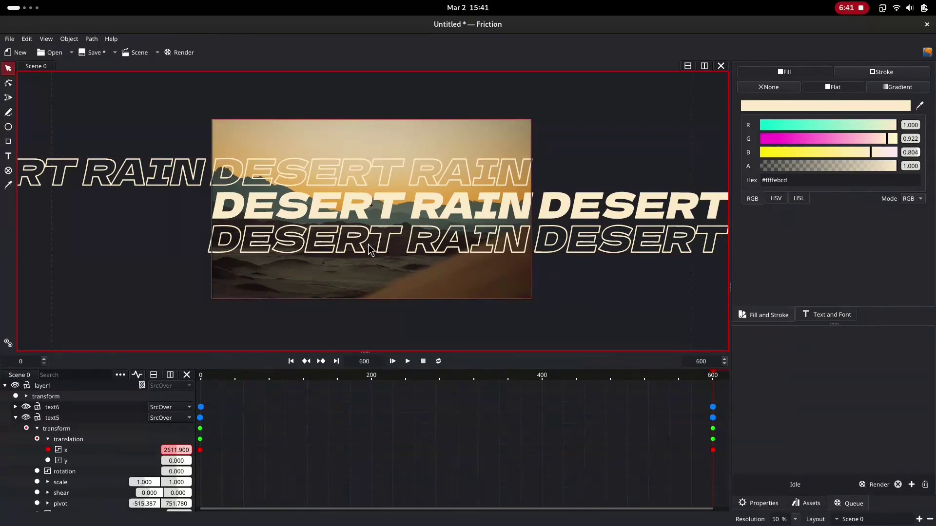
# Collapse text5 and add a translation x keyframe on text4 at frame 0
pyautogui.click(37, 429)
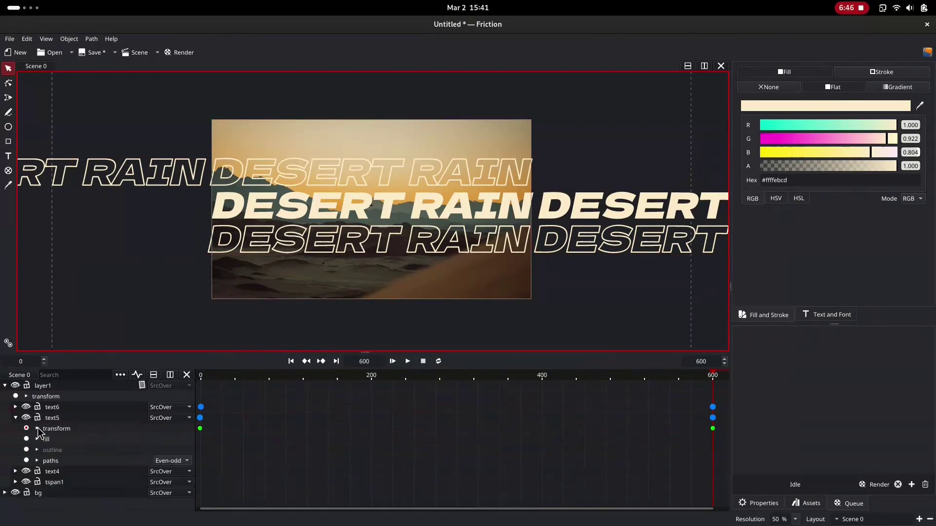
pyautogui.click(16, 418)
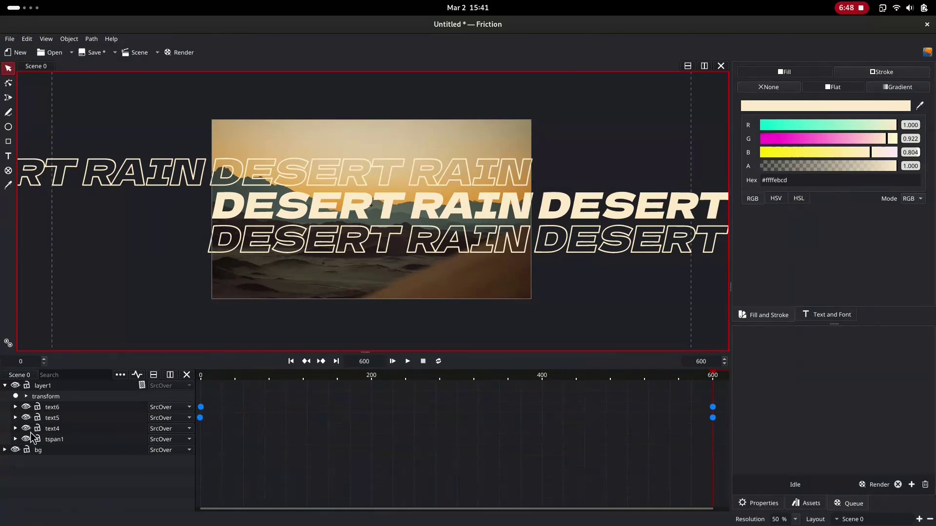
pyautogui.click(16, 429)
pyautogui.click(37, 440)
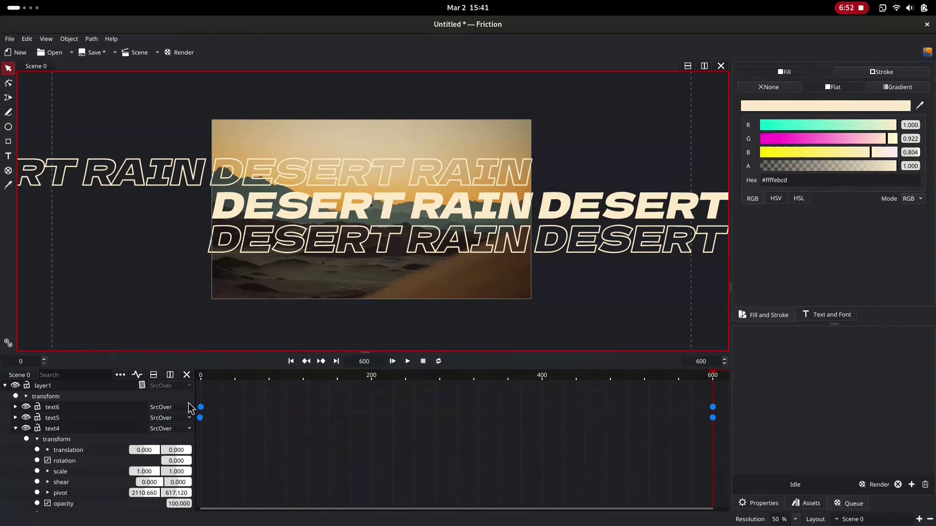
pyautogui.click(204, 378)
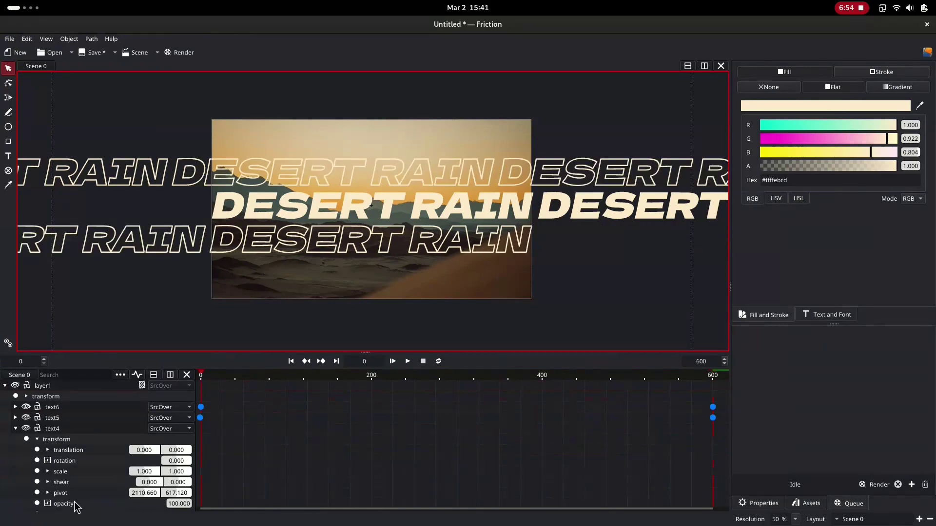
pyautogui.click(49, 450)
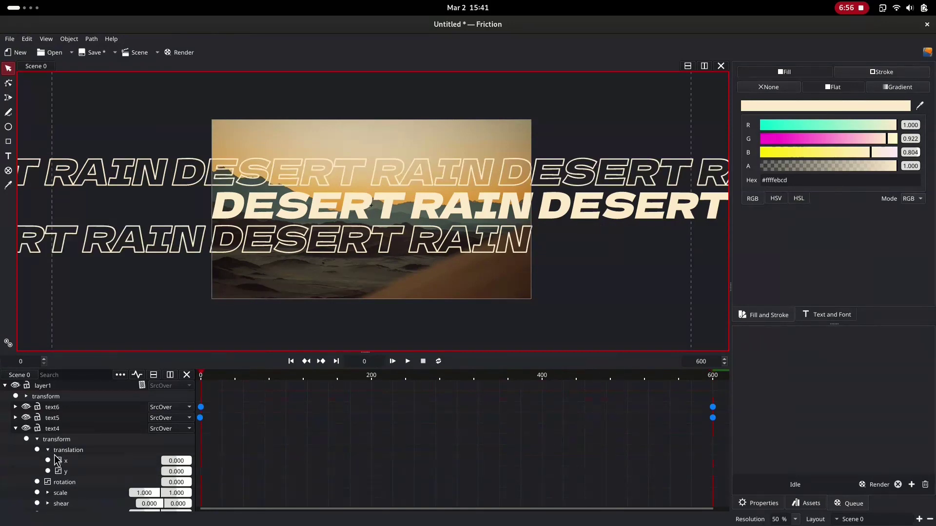
pyautogui.click(48, 460)
# Set text4's x to -2613.6 at frame 600, undoing an accidental keyframe move
pyautogui.click(713, 379)
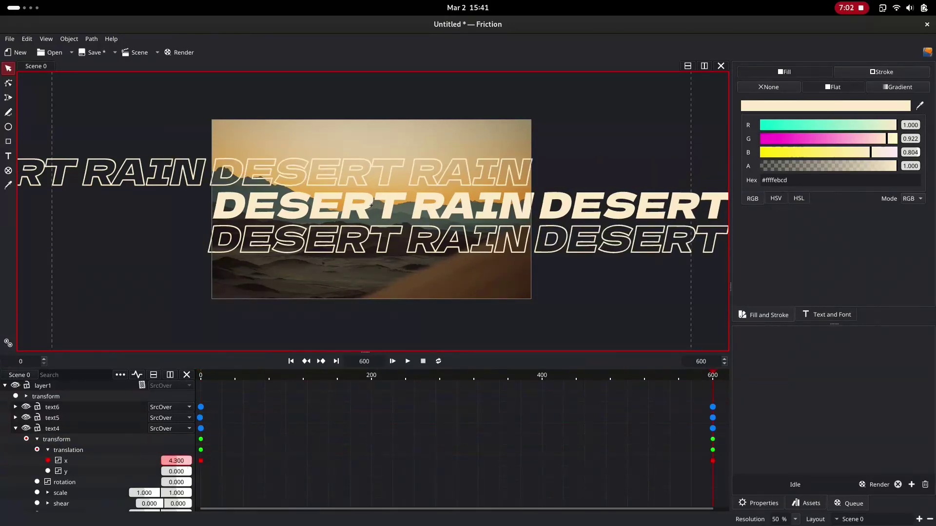
pyautogui.moveTo(176, 460); pyautogui.dragTo(110, 464)
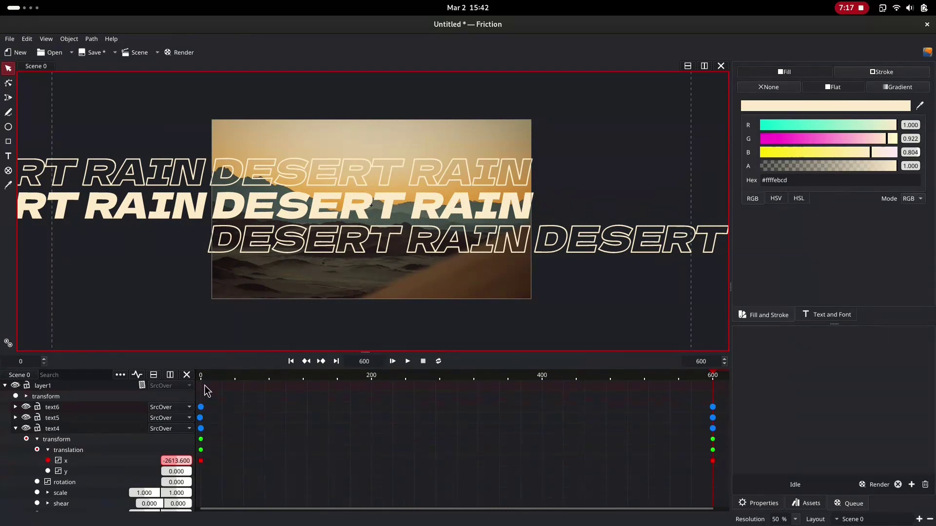
pyautogui.click(200, 418)
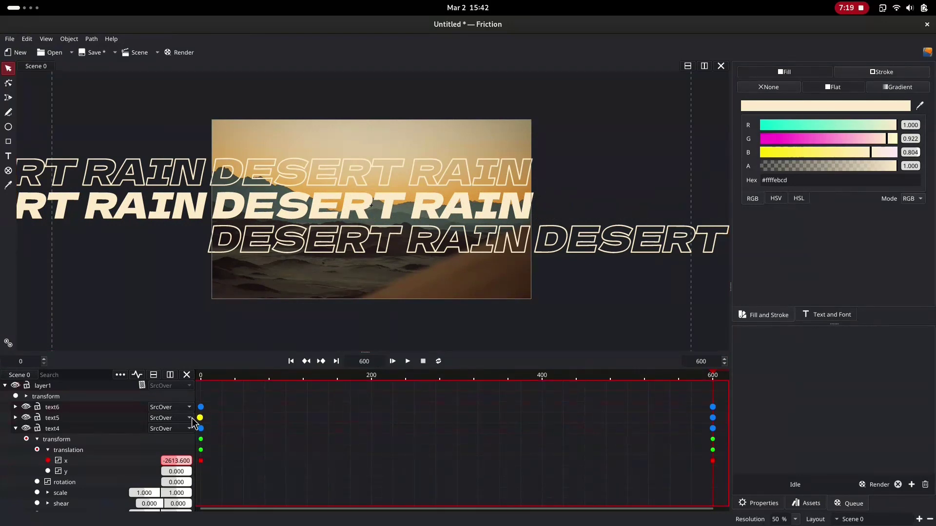
pyautogui.moveTo(194, 423); pyautogui.dragTo(306, 423)
pyautogui.hotkey('ctrl', 'z')
# Play the animation preview from frame 0
pyautogui.click(199, 374)
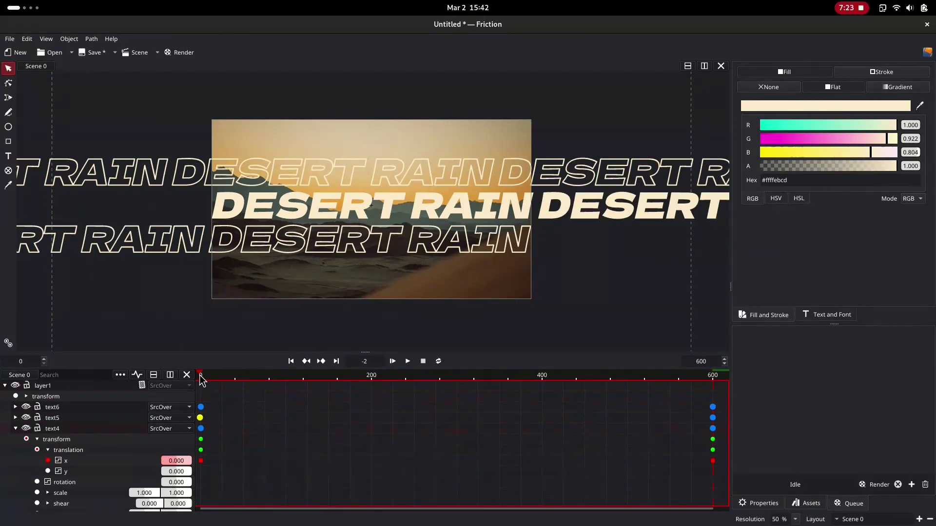
pyautogui.press('space')
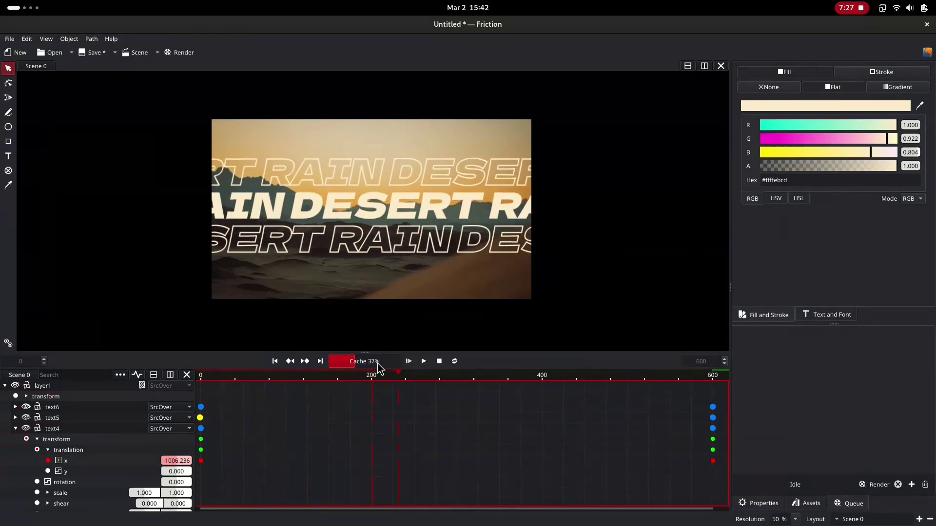
pyautogui.press('space')
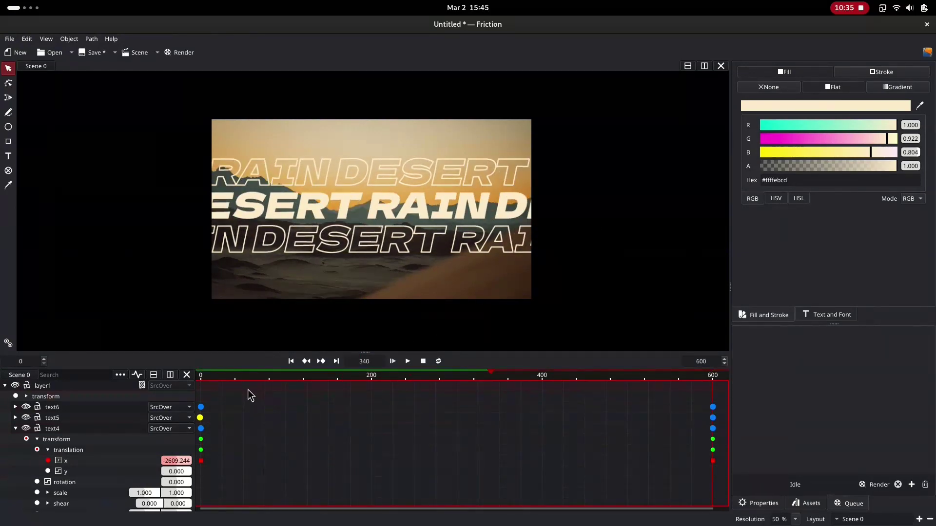
# Expand the bg layer's transform and add a scale keyframe at frame 0
pyautogui.click(201, 379)
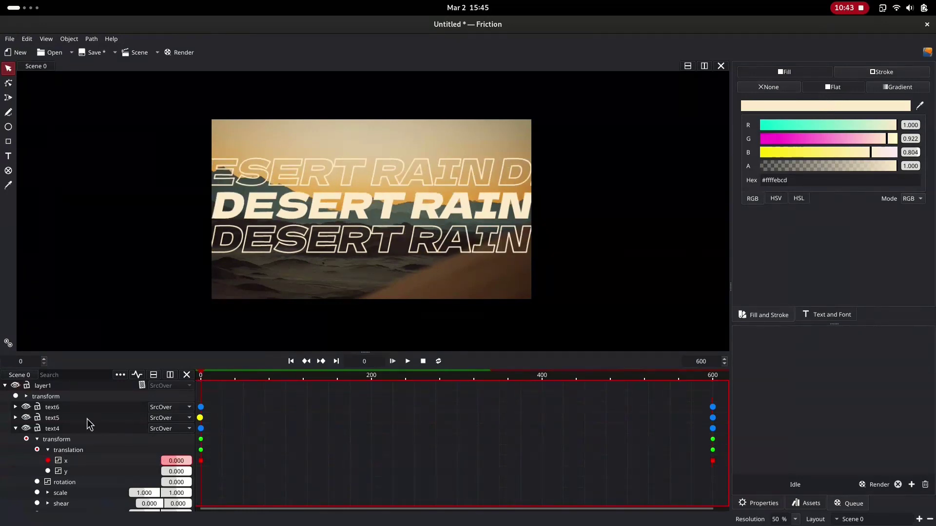
pyautogui.click(4, 385)
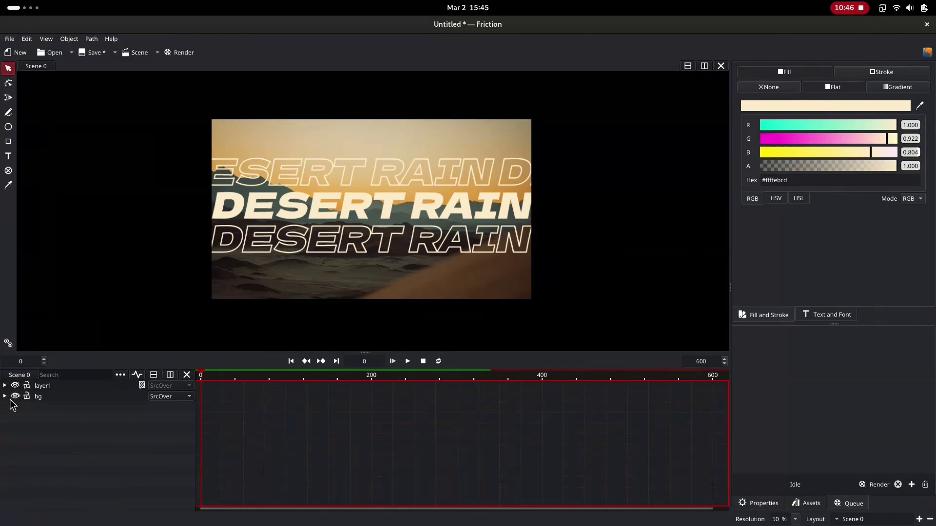
pyautogui.click(7, 397)
pyautogui.click(25, 407)
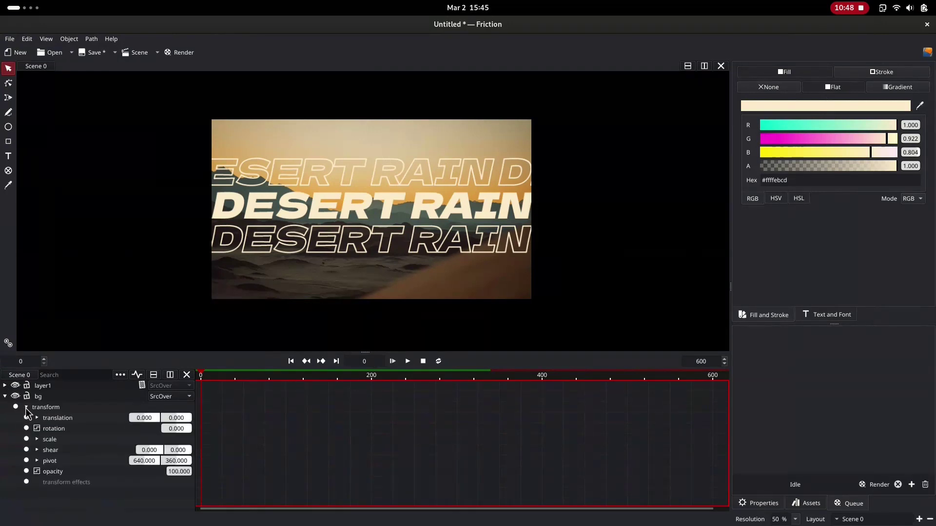
pyautogui.click(26, 440)
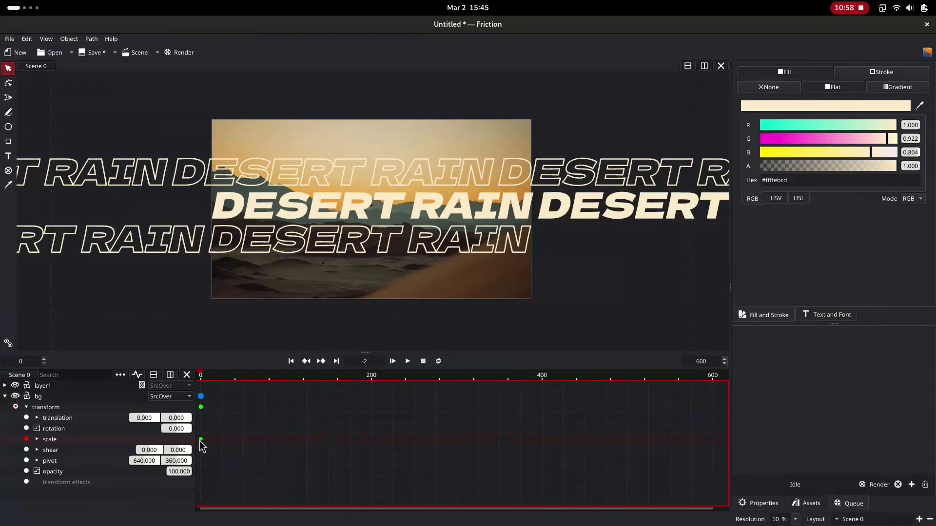
# At the last frame, set the photo's x and y scale to 1.180
pyautogui.click(713, 382)
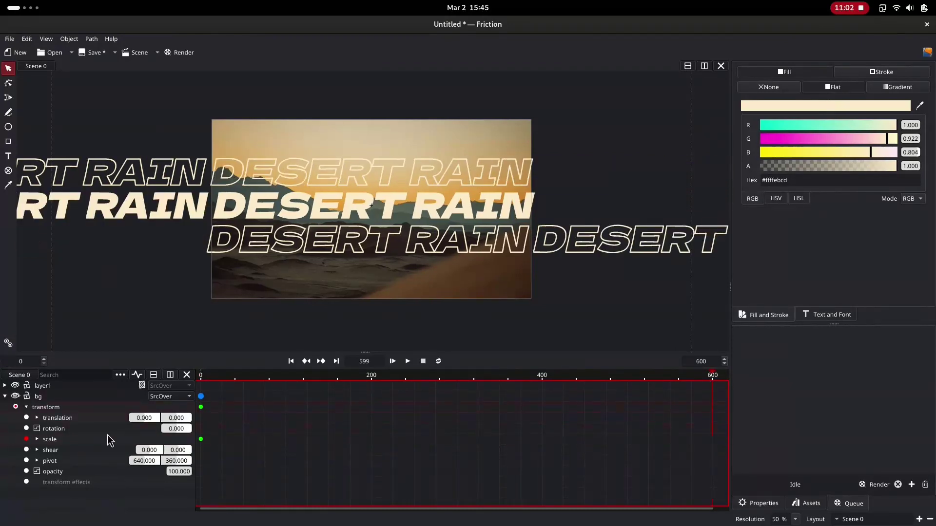
pyautogui.click(38, 439)
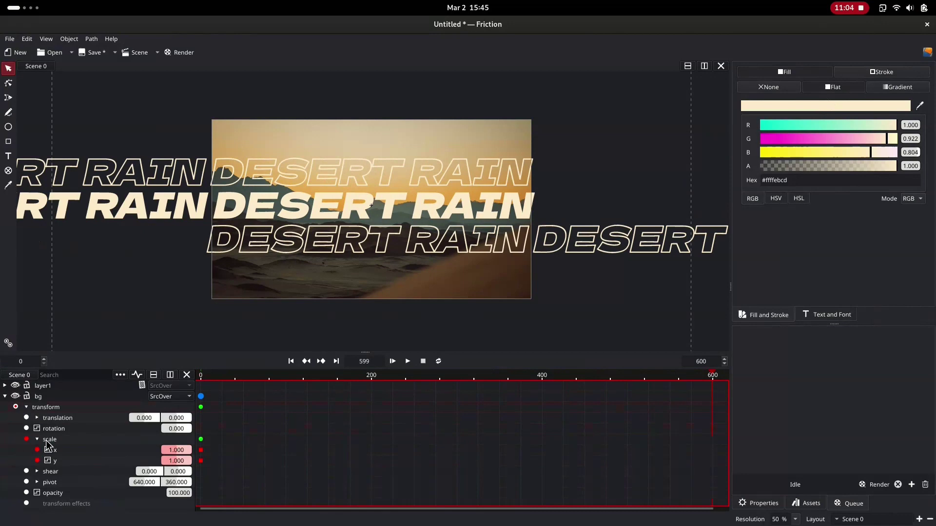
pyautogui.moveTo(170, 451); pyautogui.dragTo(175, 452)
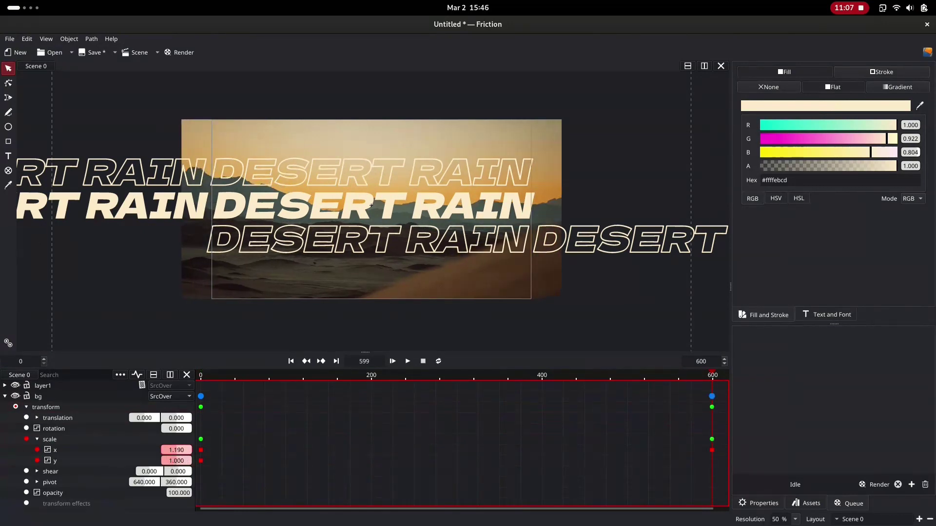
pyautogui.hotkey('ctrl', 'z')
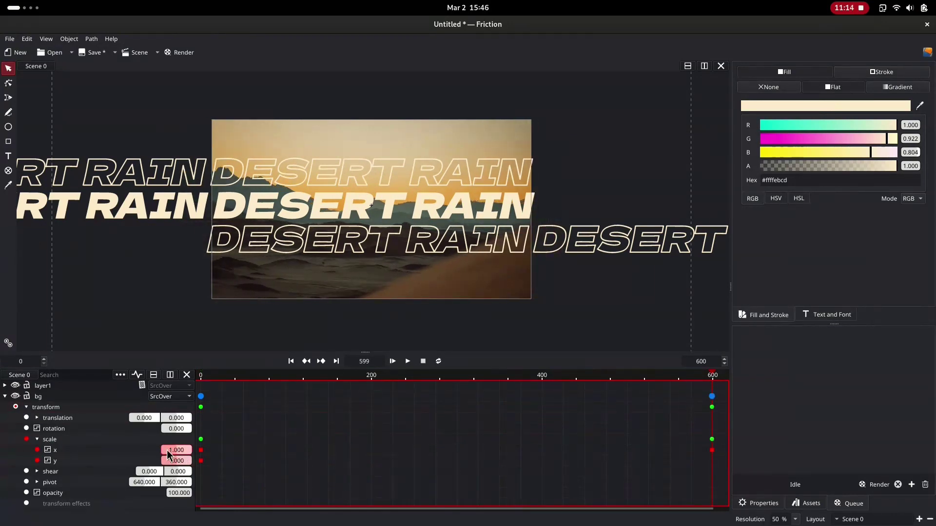
pyautogui.moveTo(167, 449); pyautogui.dragTo(193, 450)
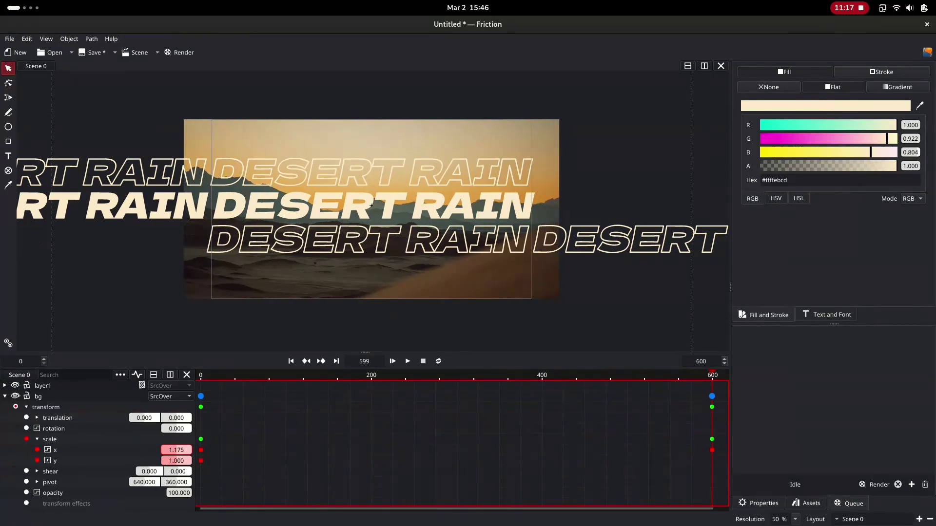
pyautogui.click(174, 459)
pyautogui.write('1.')
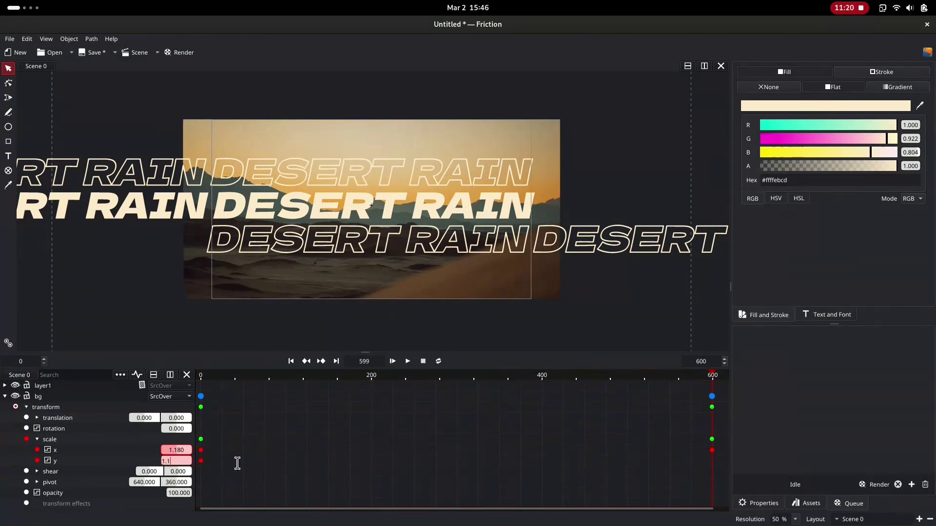
pyautogui.write('18')
pyautogui.press('Return')
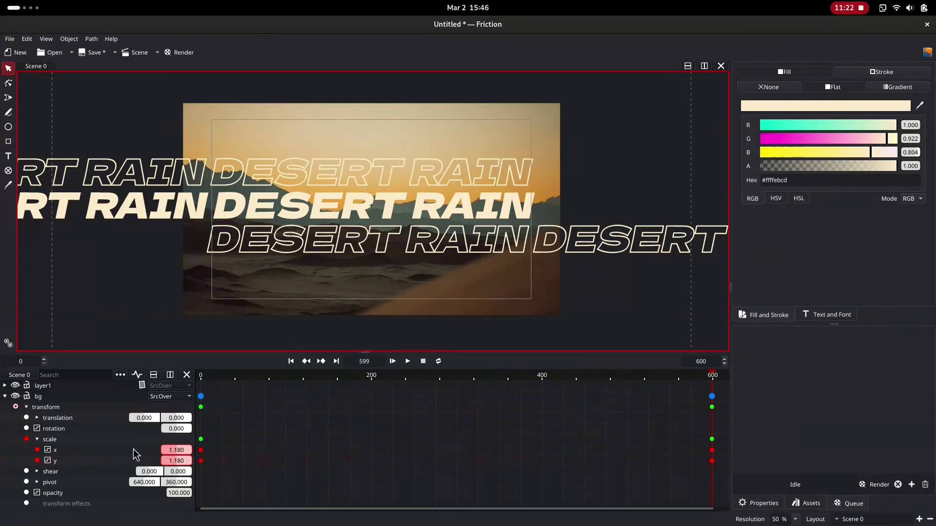
# Preview the zooming background animation from the start
pyautogui.click(201, 378)
pyautogui.press('space')
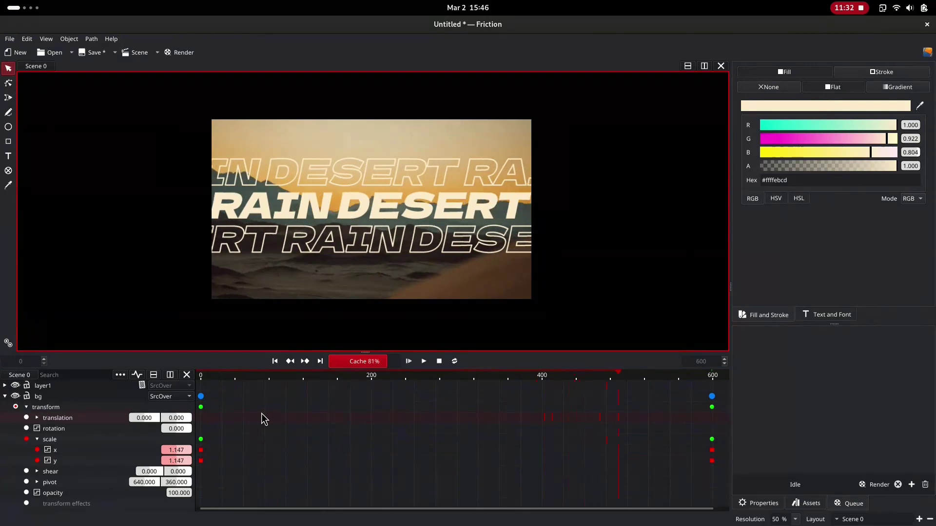
pyautogui.press('space')
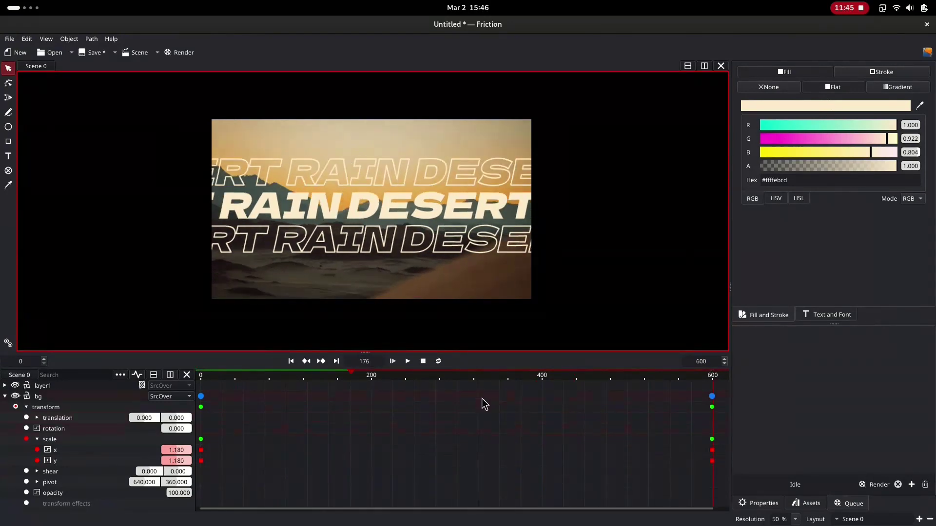
# Add Scene 0 to the render queue, then close Output settings without applying Matroska
pyautogui.click(181, 52)
pyautogui.click(755, 337)
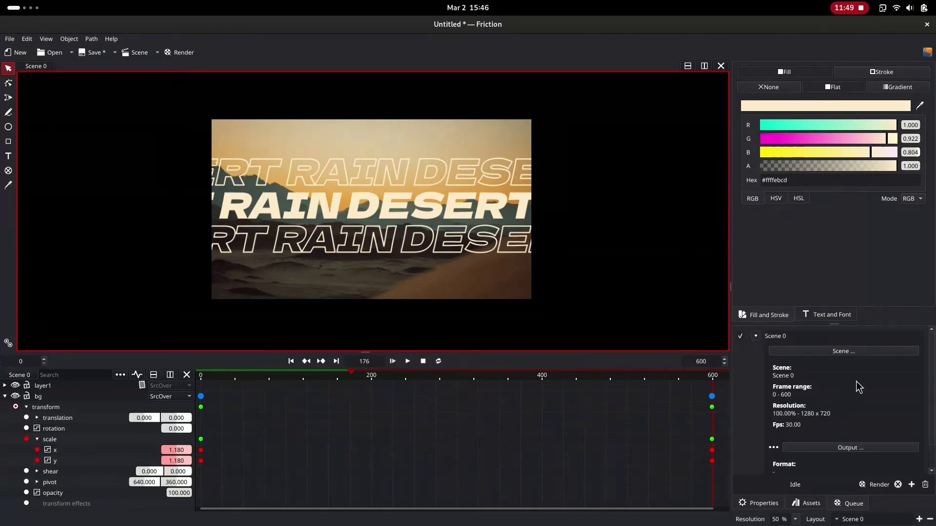
pyautogui.scroll(-1, 856, 381)
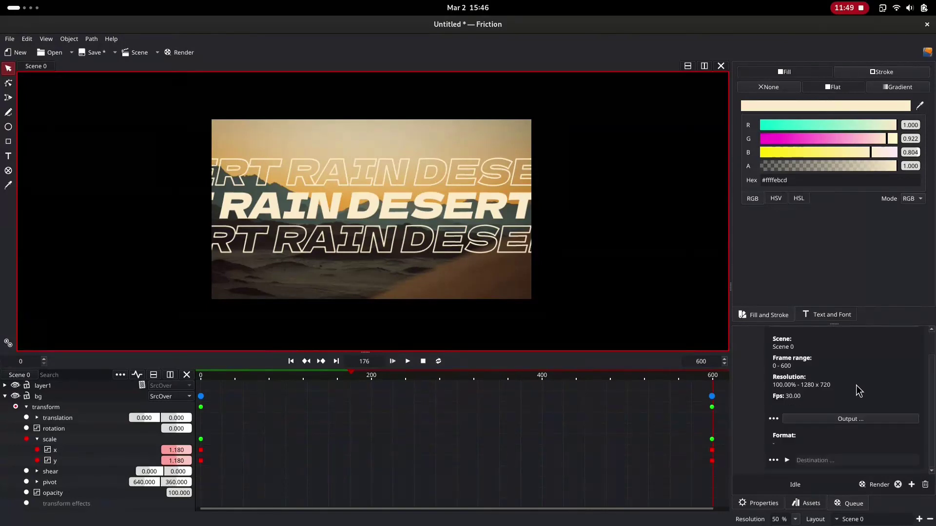
pyautogui.click(814, 419)
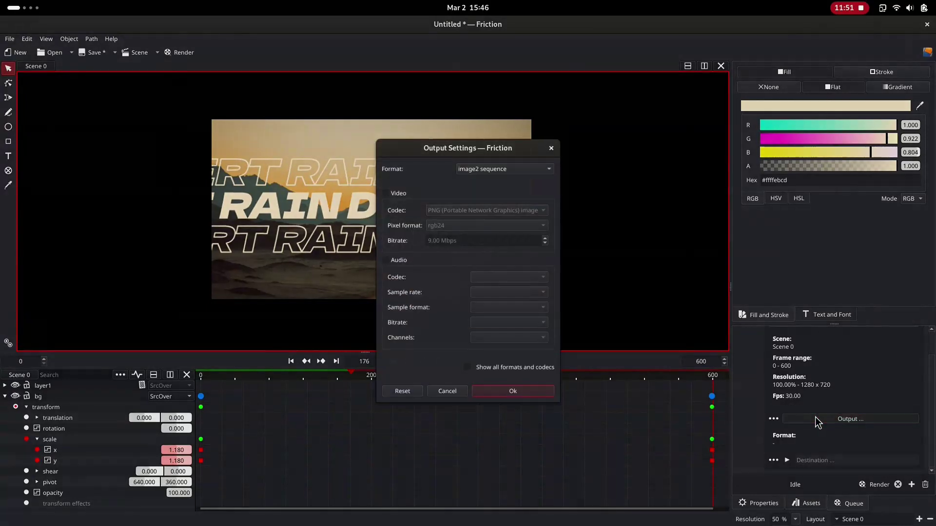
pyautogui.click(477, 177)
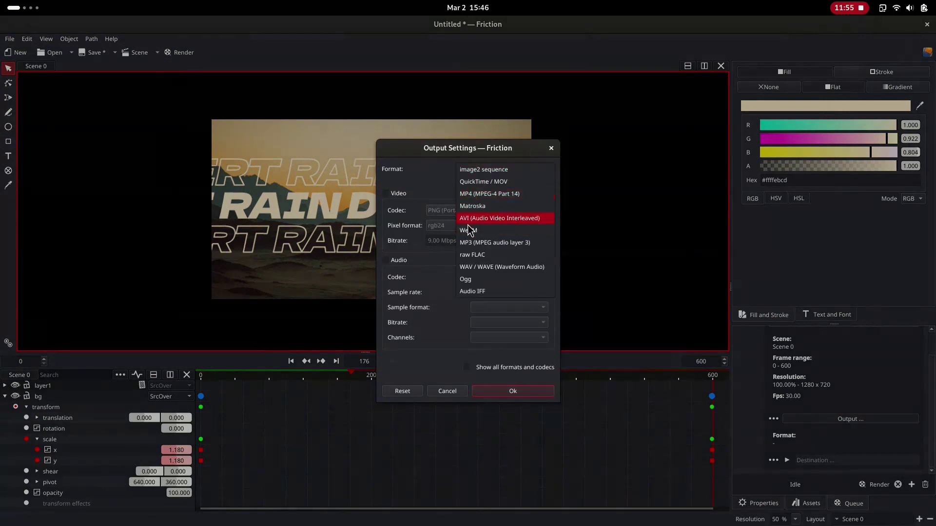
pyautogui.click(484, 209)
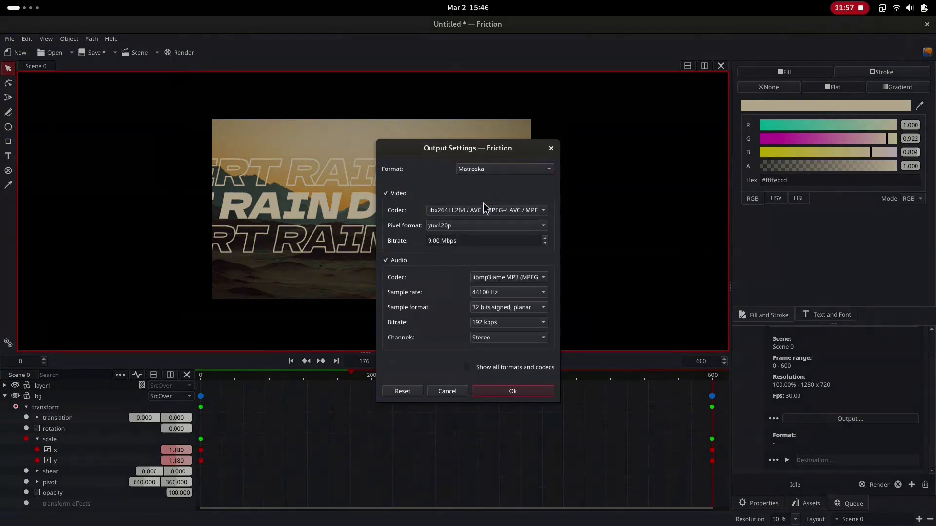
pyautogui.click(442, 392)
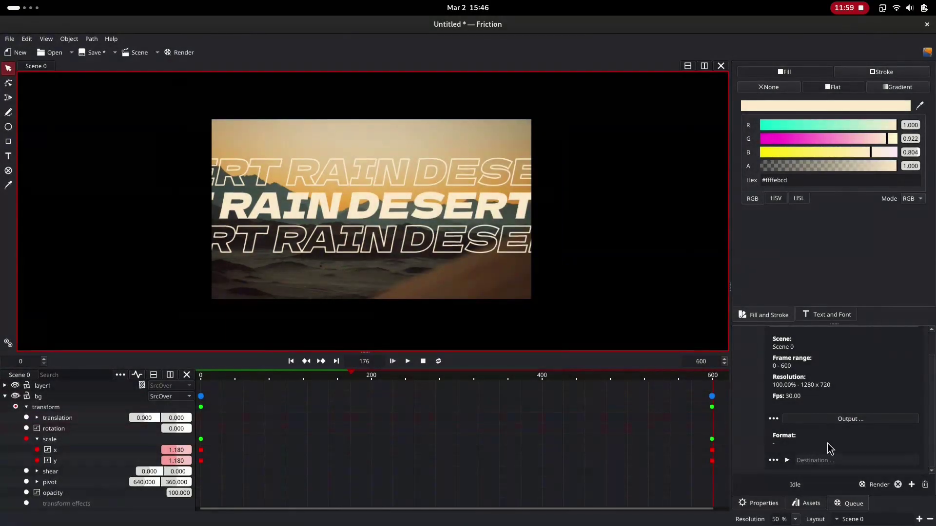
# Export the scene as Web Animation (SVG + SMIL) named ANIMATION.SVG.svg
pyautogui.click(9, 40)
pyautogui.moveTo(25, 176)
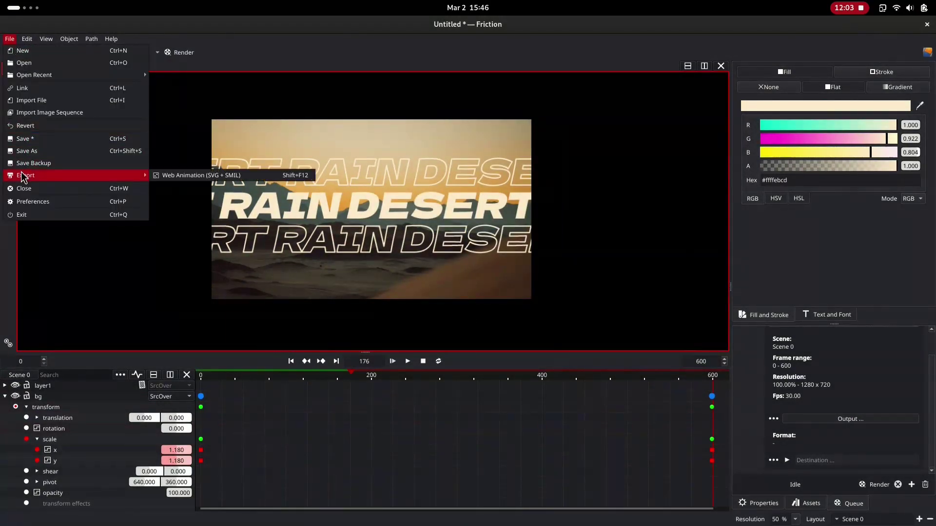
pyautogui.click(193, 176)
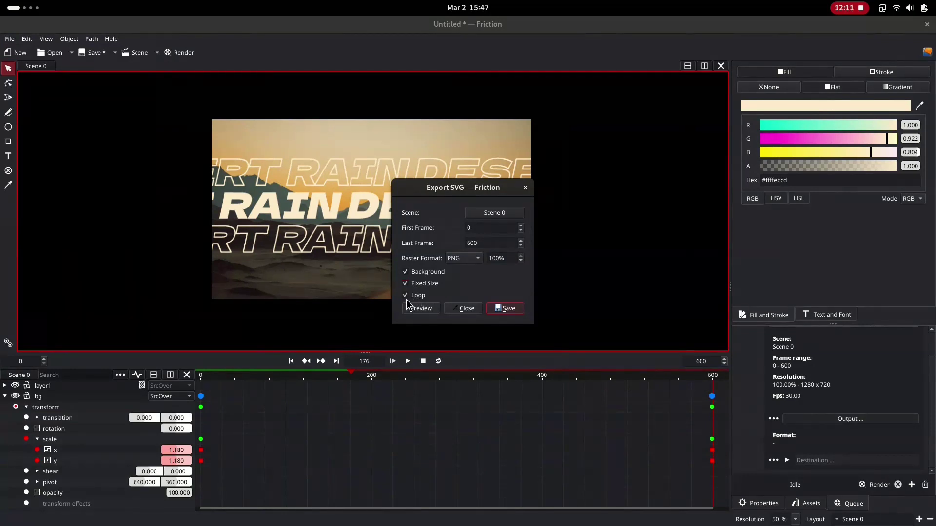
pyautogui.click(504, 308)
pyautogui.write('ANIMATION.SV')
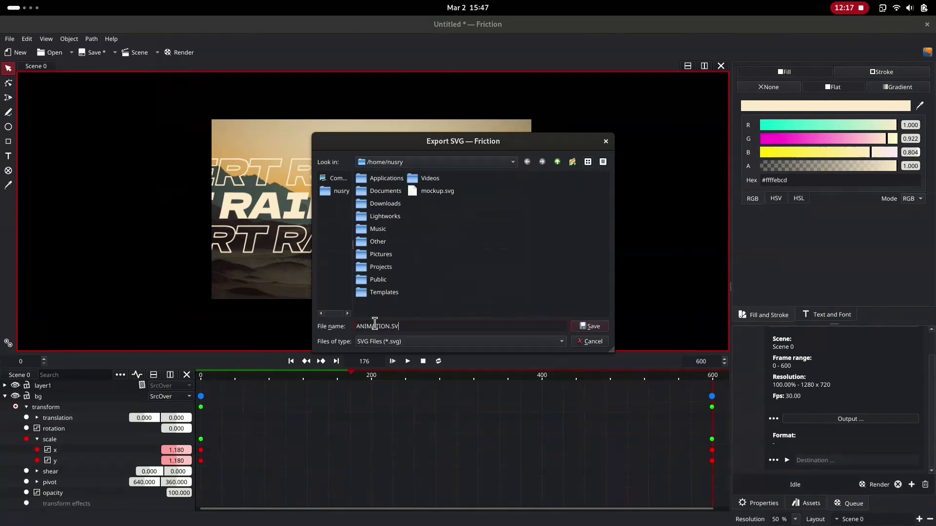
pyautogui.press('Return')
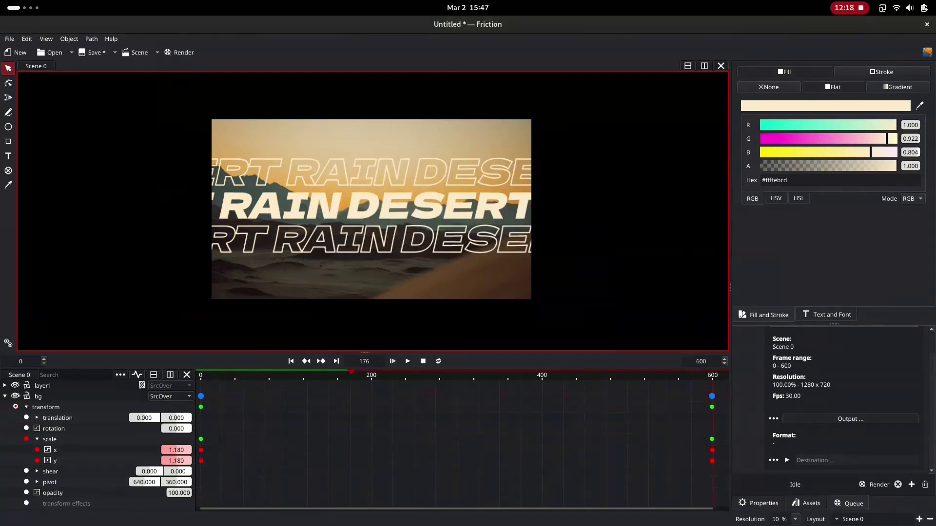
# Open ANIMATION.SVG.svg from the file manager with Chromium
pyautogui.press('super')
pyautogui.click(307, 497)
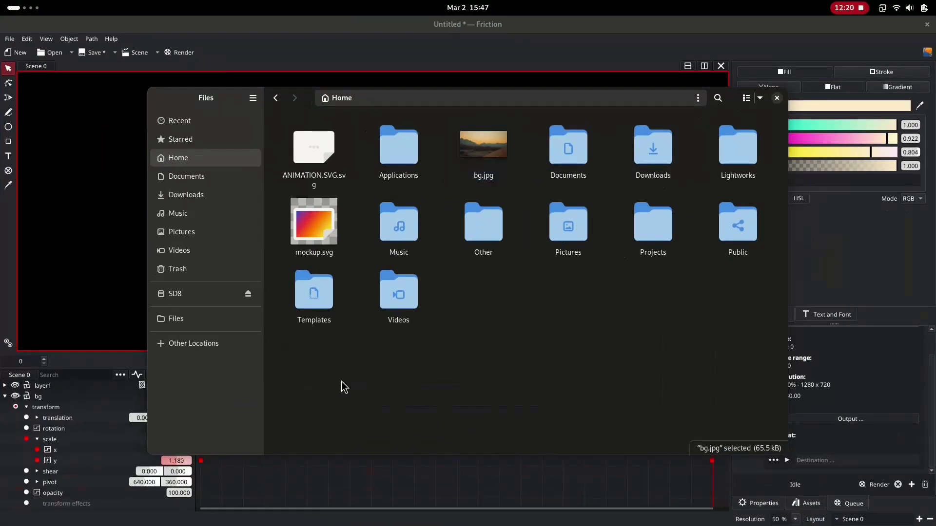
pyautogui.rightClick(310, 166)
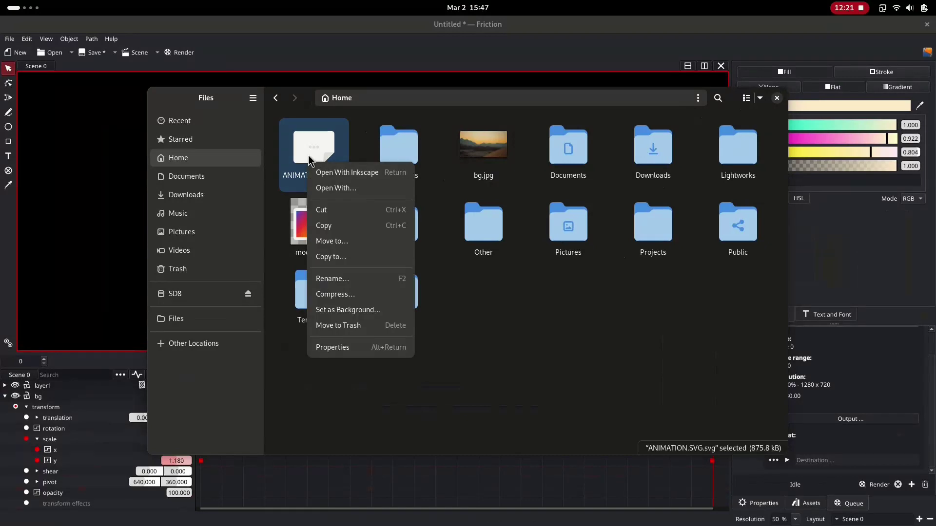
pyautogui.click(322, 188)
pyautogui.doubleClick(415, 326)
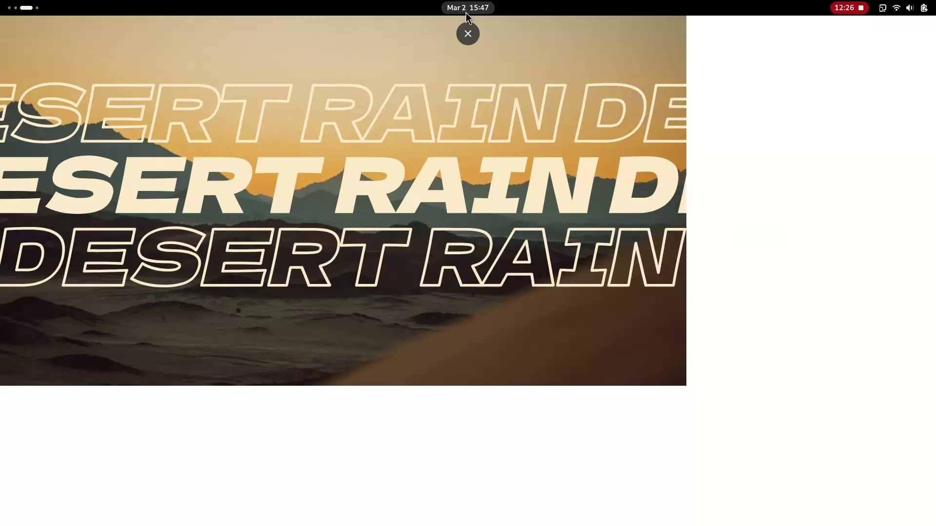
# Exit fullscreen and reload ANIMATION.SVG.svg to restart the sliding text animation
pyautogui.click(467, 30)
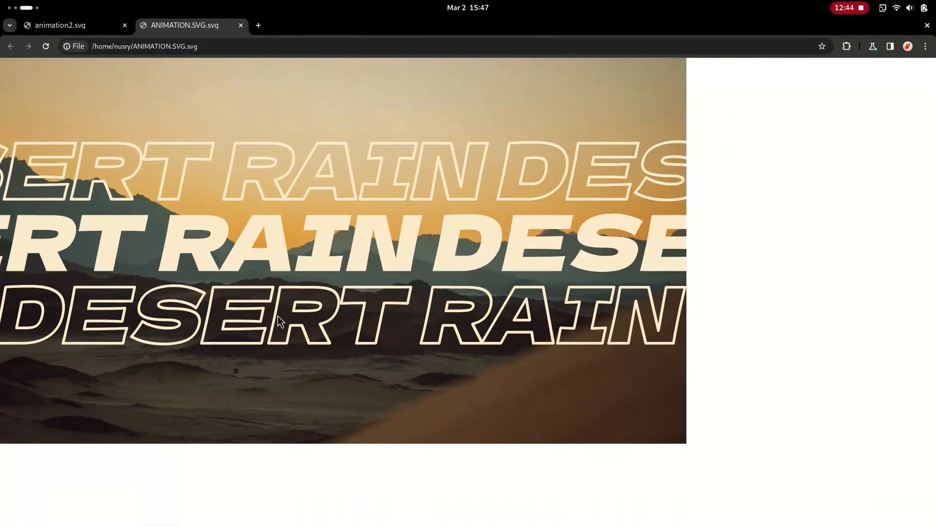
pyautogui.click(46, 46)
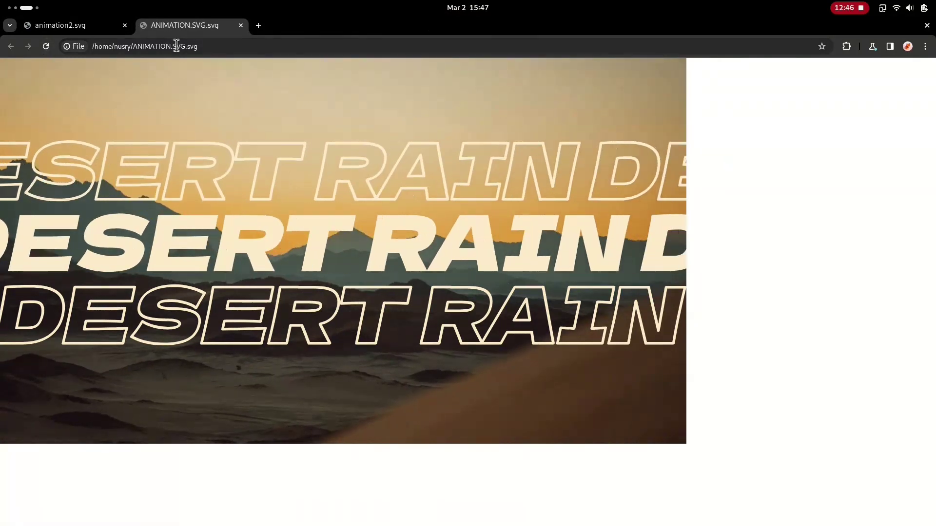